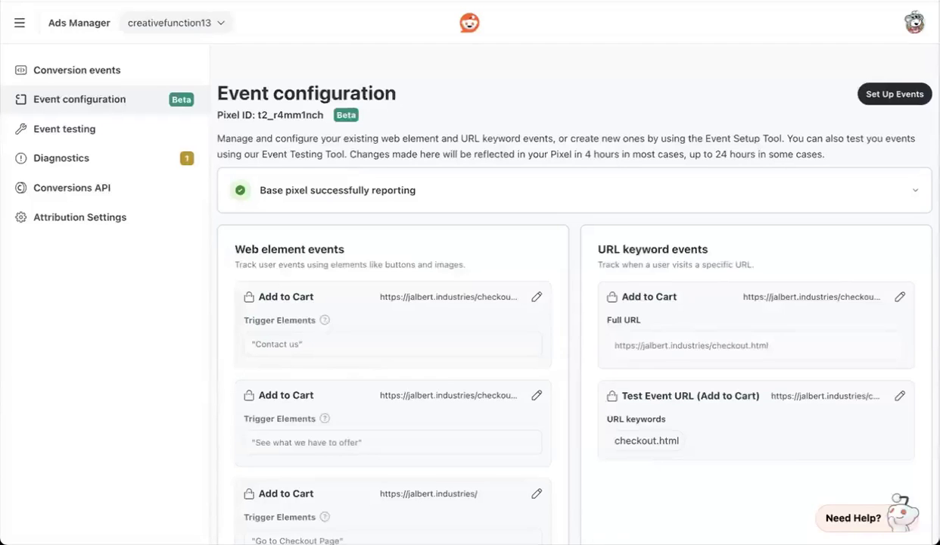
- Go to the Events Manager's Event configuration page from the Reddit business menu
{"action": "mouse_move", "coordinate": [325, 515]}
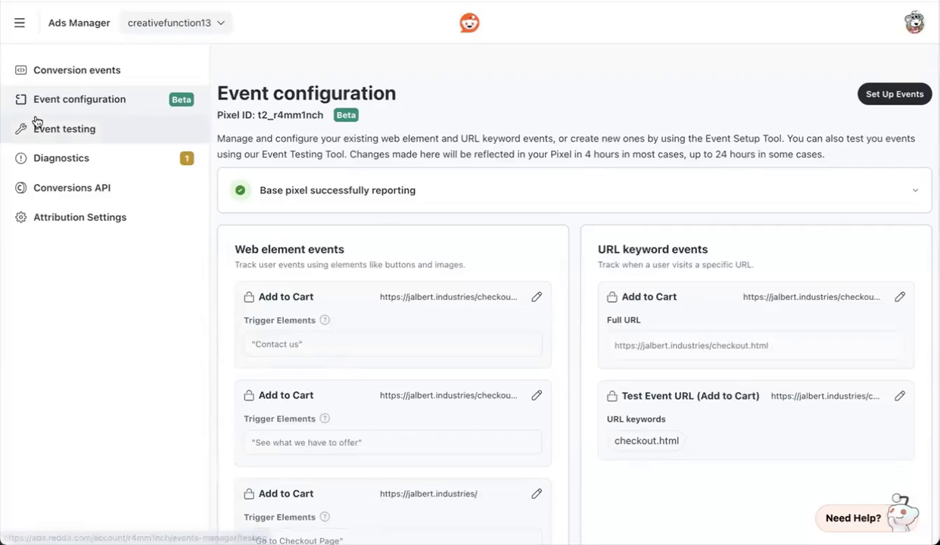
{"action": "left_click", "coordinate": [20, 23]}
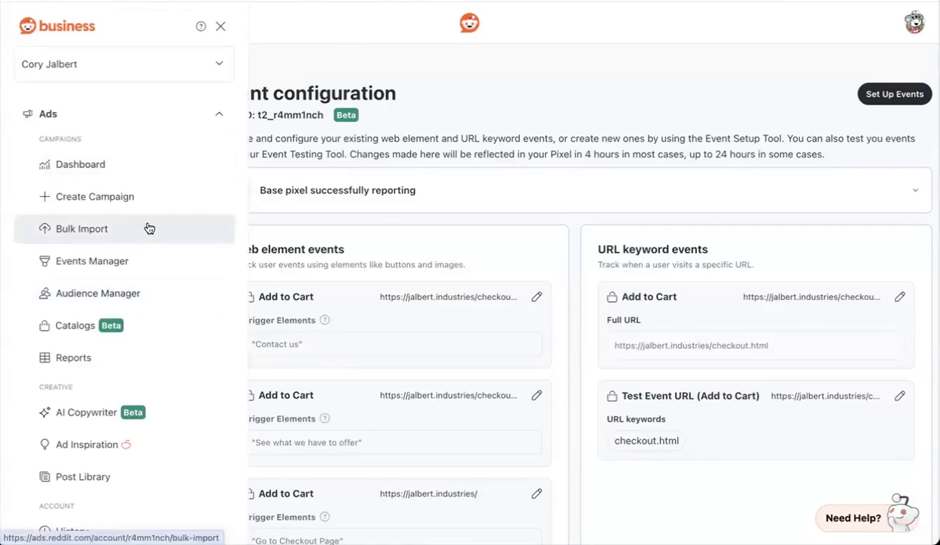
{"action": "left_click", "coordinate": [142, 270]}
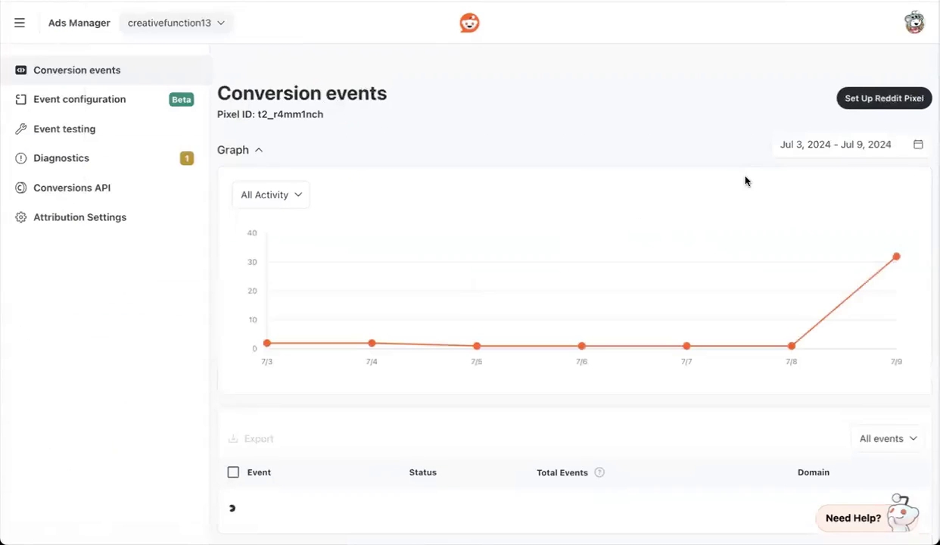
{"action": "left_click", "coordinate": [115, 108]}
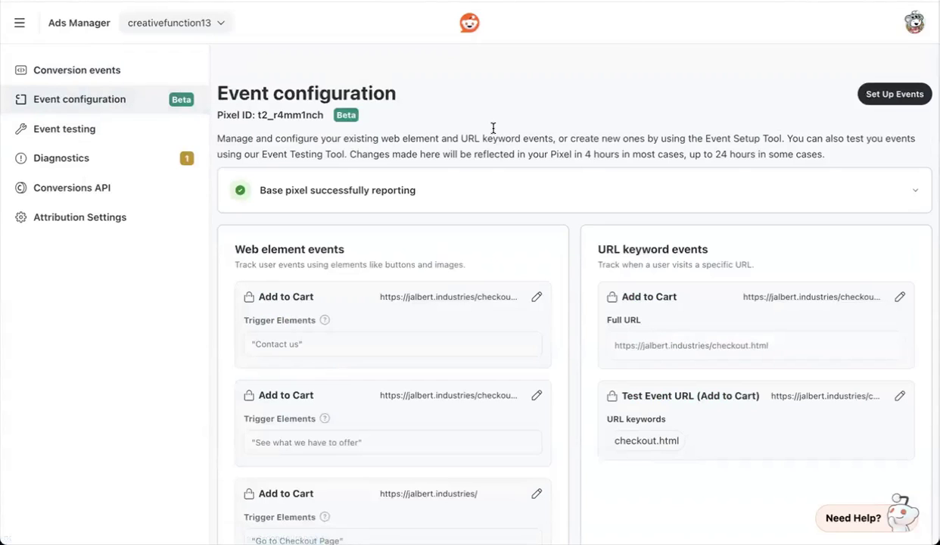
- Set up the Reddit Pixel for website install, confirm it is reporting, and launch the Event Setup Tool
{"action": "left_click", "coordinate": [147, 76]}
{"action": "left_click", "coordinate": [870, 98]}
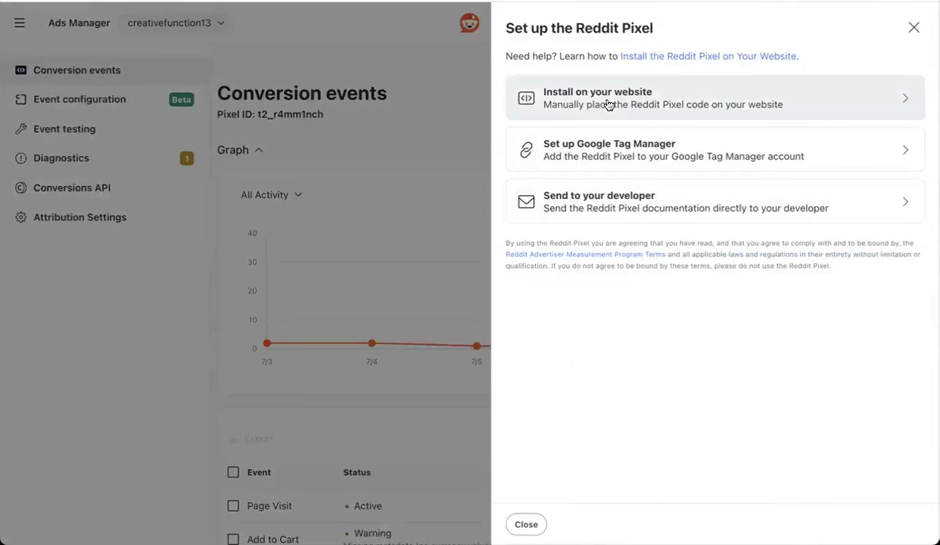
{"action": "left_click", "coordinate": [636, 91]}
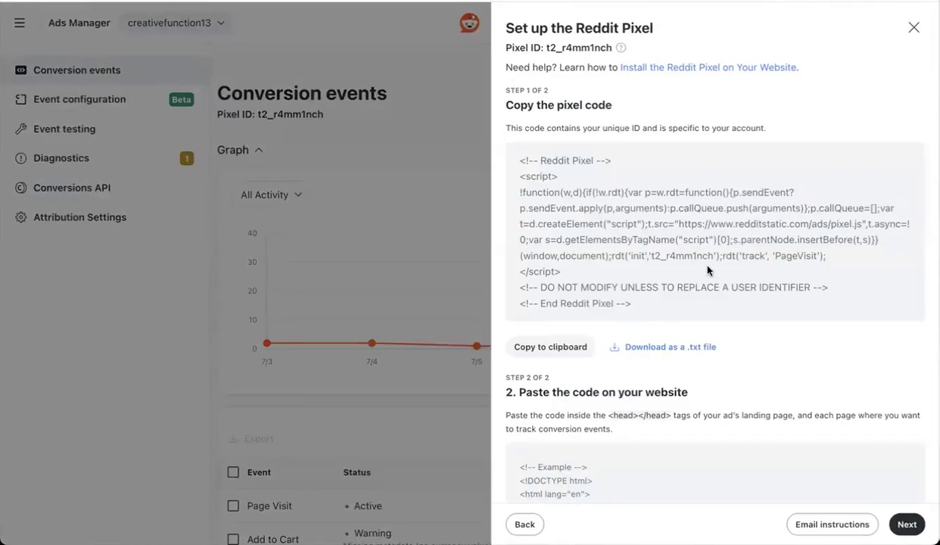
{"action": "scroll", "coordinate": [707, 270], "scroll_direction": "down", "scroll_amount": 3}
{"action": "left_click", "coordinate": [907, 523]}
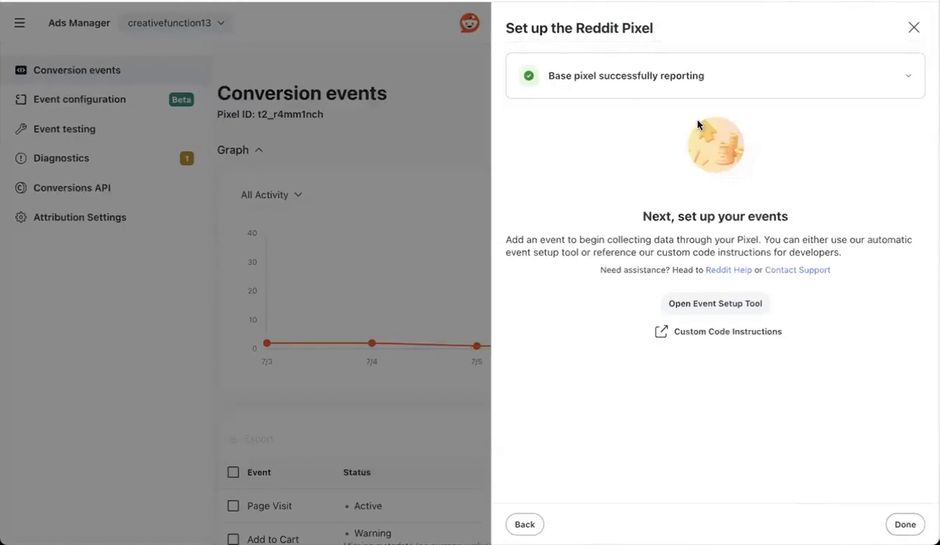
{"action": "left_click", "coordinate": [658, 96]}
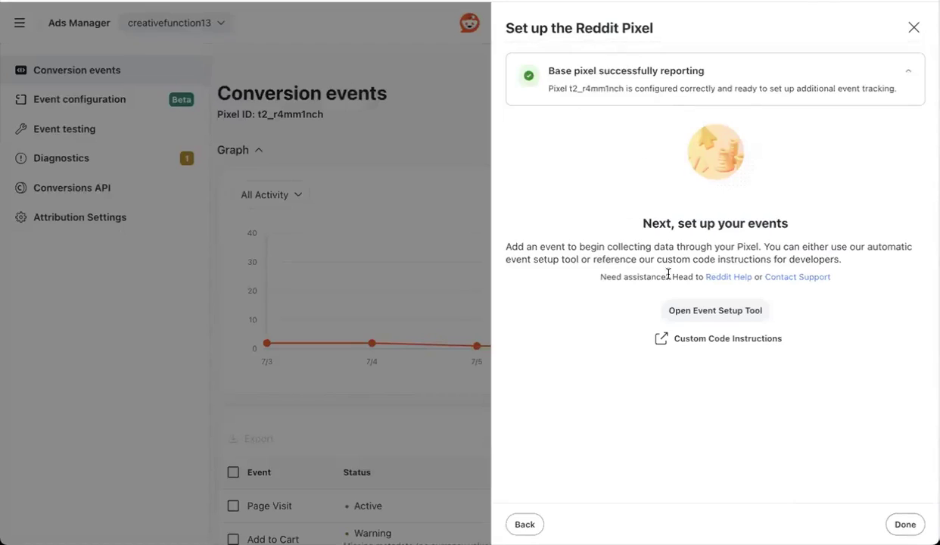
{"action": "left_click", "coordinate": [719, 313]}
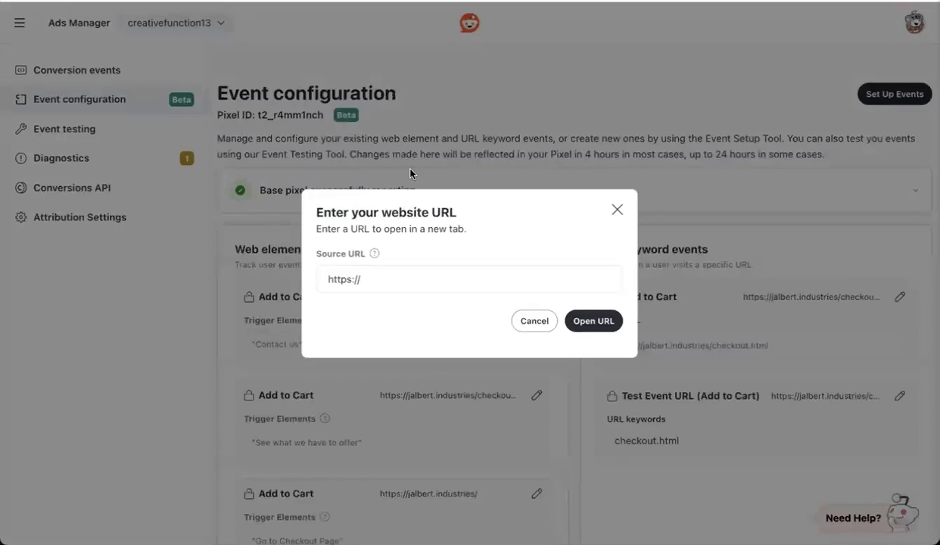
{"action": "left_click", "coordinate": [378, 288]}
{"action": "triple_click", "coordinate": [378, 287]}
{"action": "type", "text": "https://jalbert.industries/"}
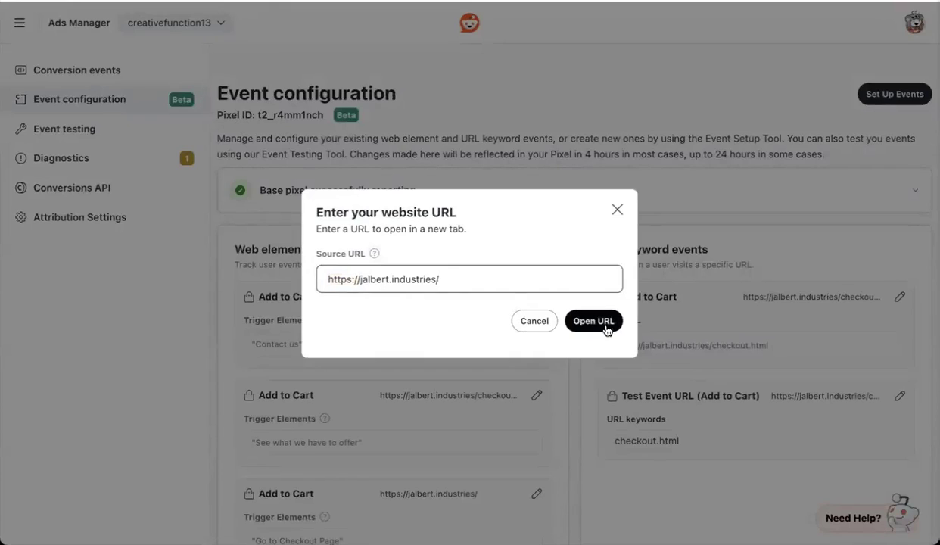
{"action": "left_click", "coordinate": [594, 321]}
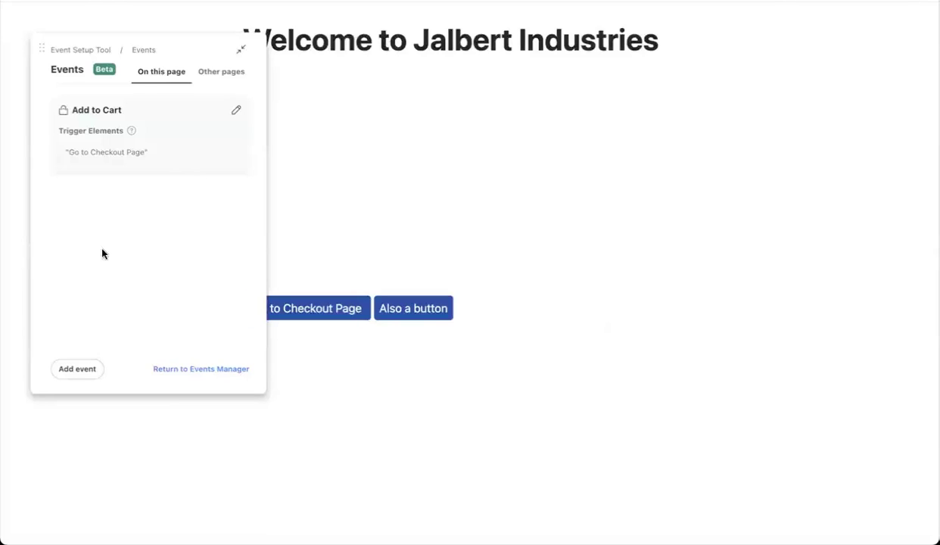
- Add a web element event on the checkout page, typed Purchase and nicknamed 'Purchase testing'
{"action": "mouse_move", "coordinate": [128, 129]}
{"action": "left_click", "coordinate": [80, 369]}
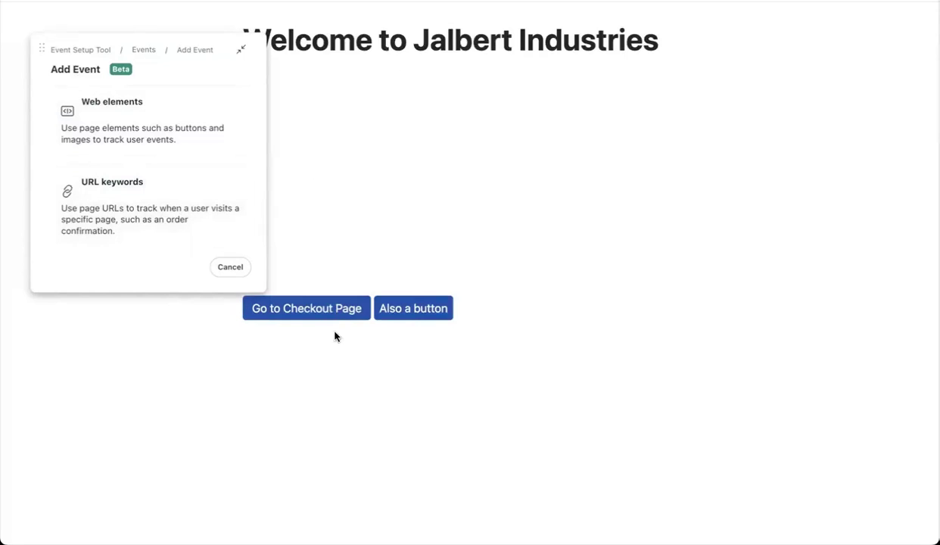
{"action": "left_click", "coordinate": [332, 306]}
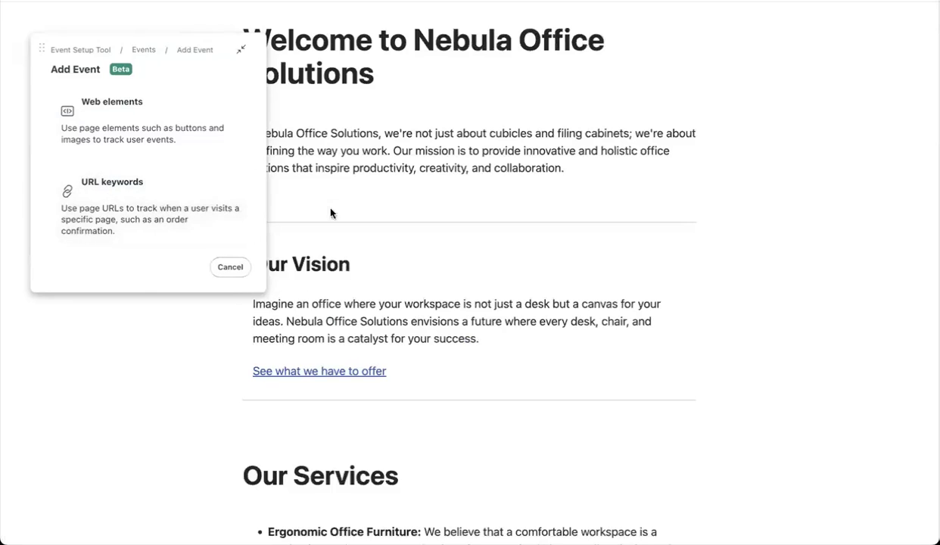
{"action": "left_click", "coordinate": [188, 122]}
{"action": "left_click", "coordinate": [136, 117]}
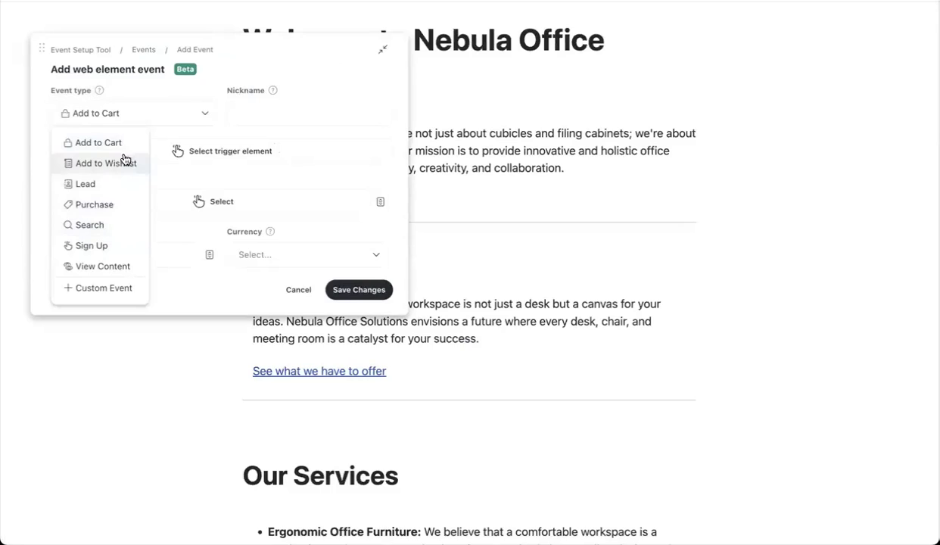
{"action": "left_click", "coordinate": [117, 204]}
{"action": "left_click", "coordinate": [277, 104]}
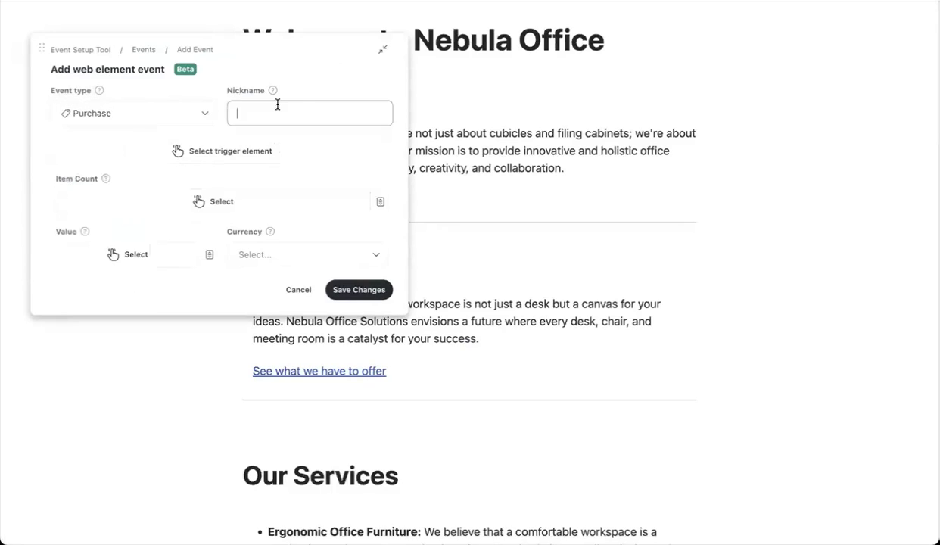
{"action": "type", "text": "Purchase testing"}
- Scroll down to the purchase form and pick its Buy Now button as the trigger element
{"action": "left_click", "coordinate": [242, 150]}
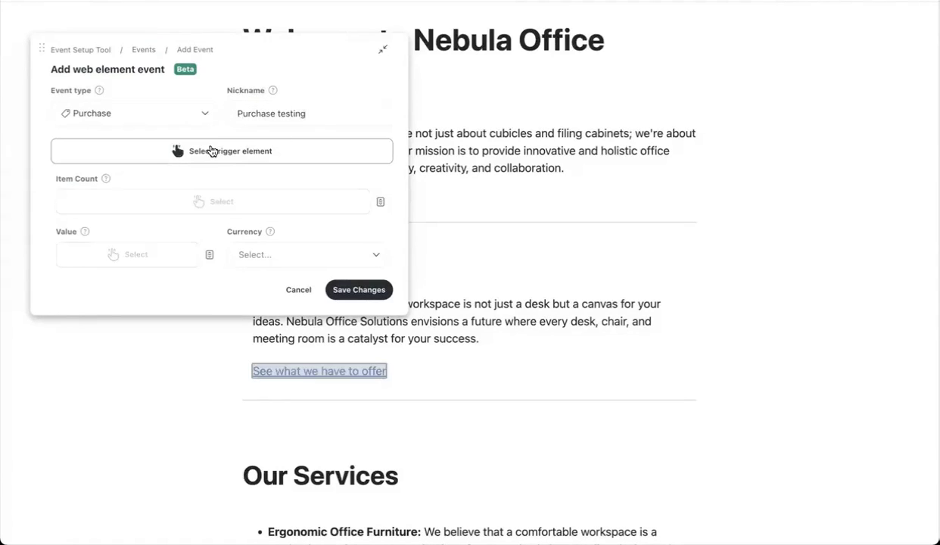
{"action": "scroll", "coordinate": [601, 256], "scroll_direction": "down", "scroll_amount": 9}
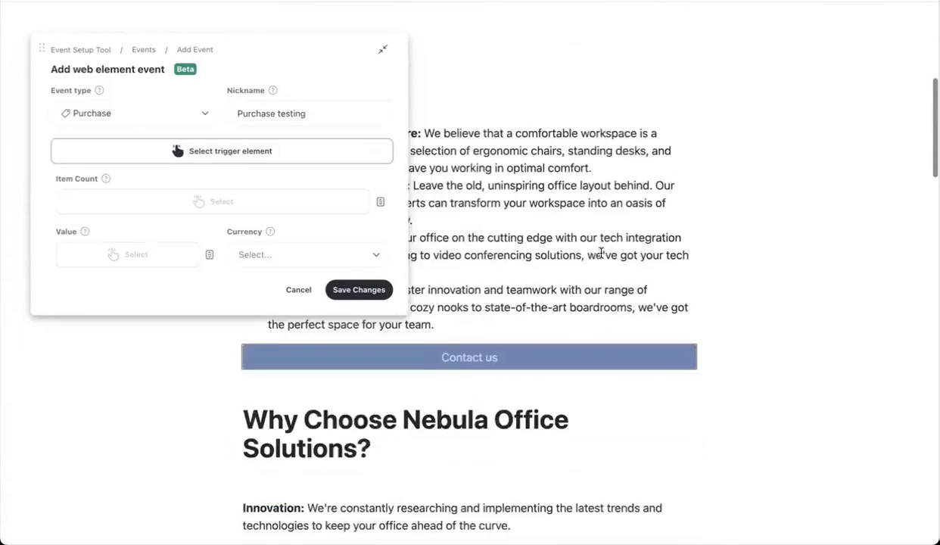
{"action": "scroll", "coordinate": [601, 257], "scroll_direction": "down", "scroll_amount": 10}
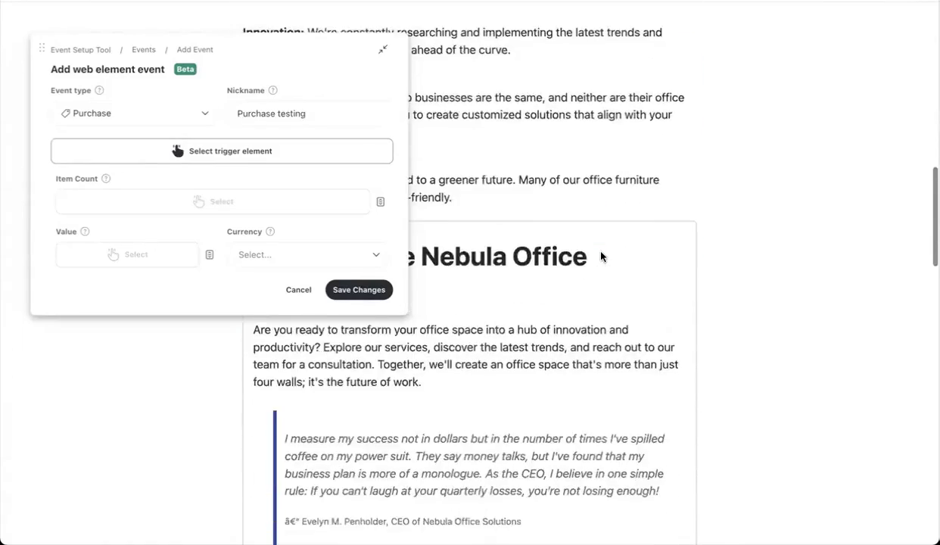
{"action": "scroll", "coordinate": [600, 257], "scroll_direction": "down", "scroll_amount": 10}
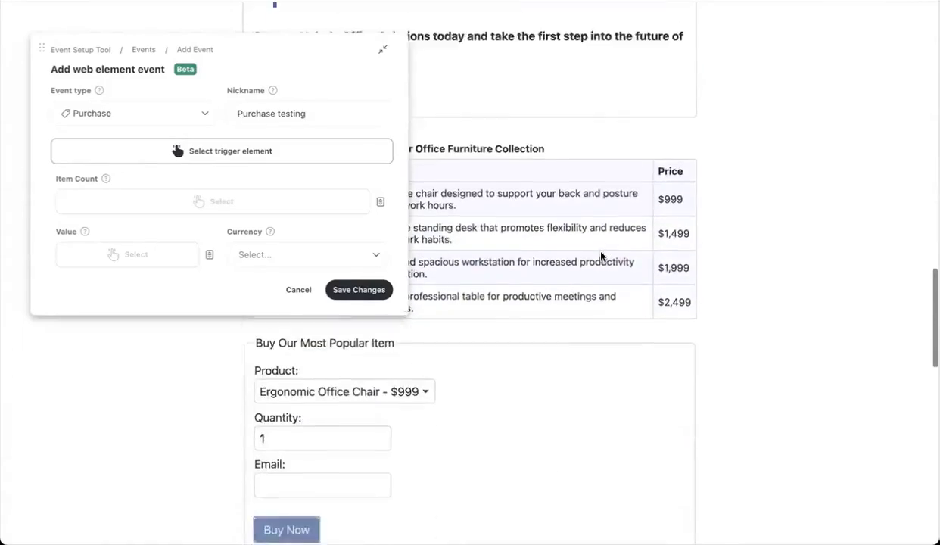
{"action": "scroll", "coordinate": [601, 256], "scroll_direction": "up", "scroll_amount": 3}
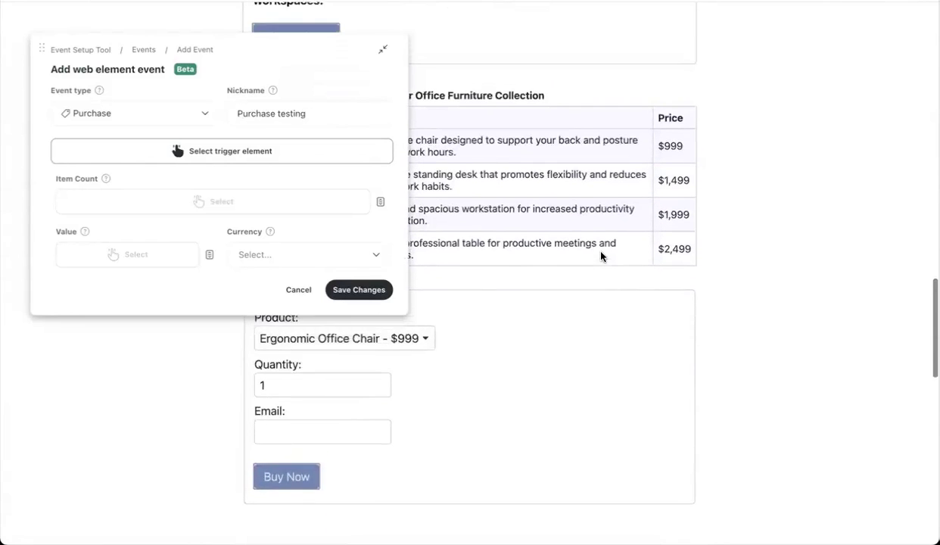
{"action": "scroll", "coordinate": [601, 256], "scroll_direction": "down", "scroll_amount": 1}
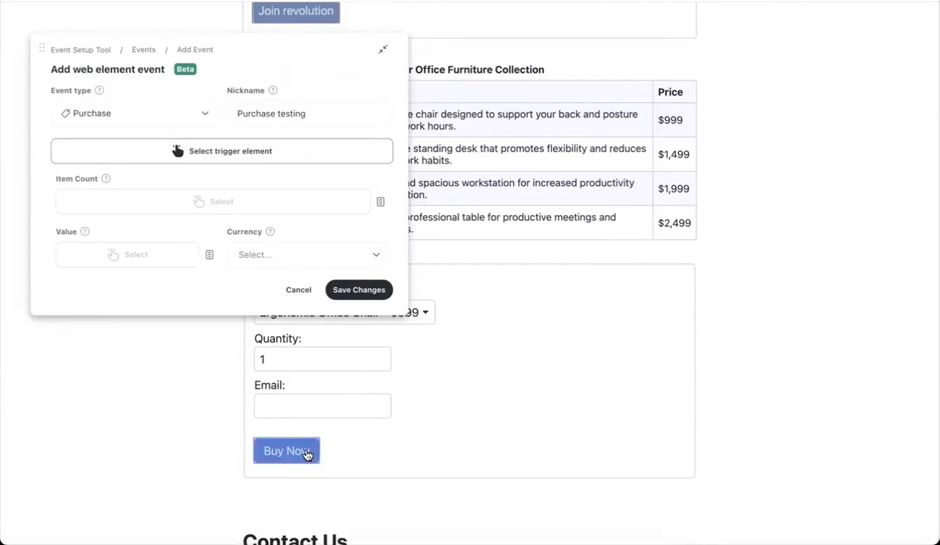
{"action": "left_click", "coordinate": [306, 452]}
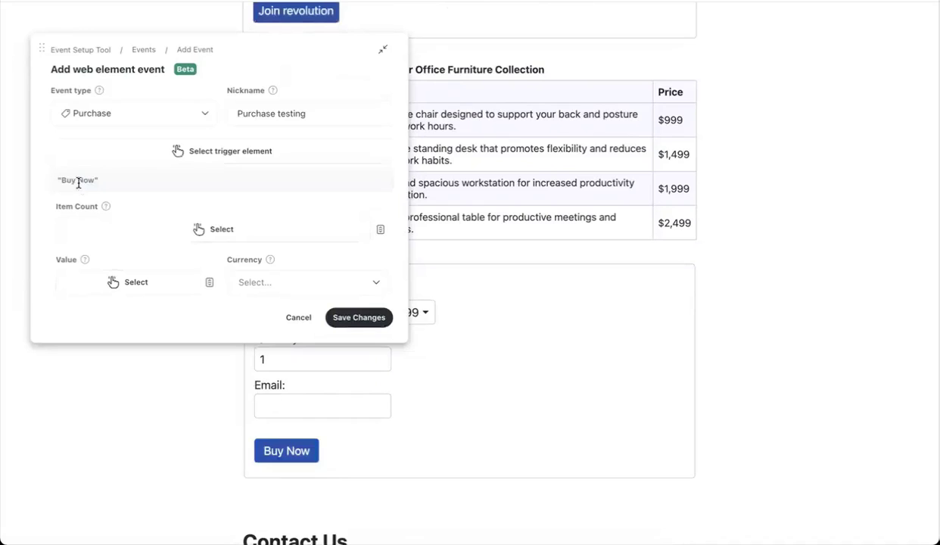
- Map item count to the Quantity field and value to the product dropdown
{"action": "left_click", "coordinate": [159, 230]}
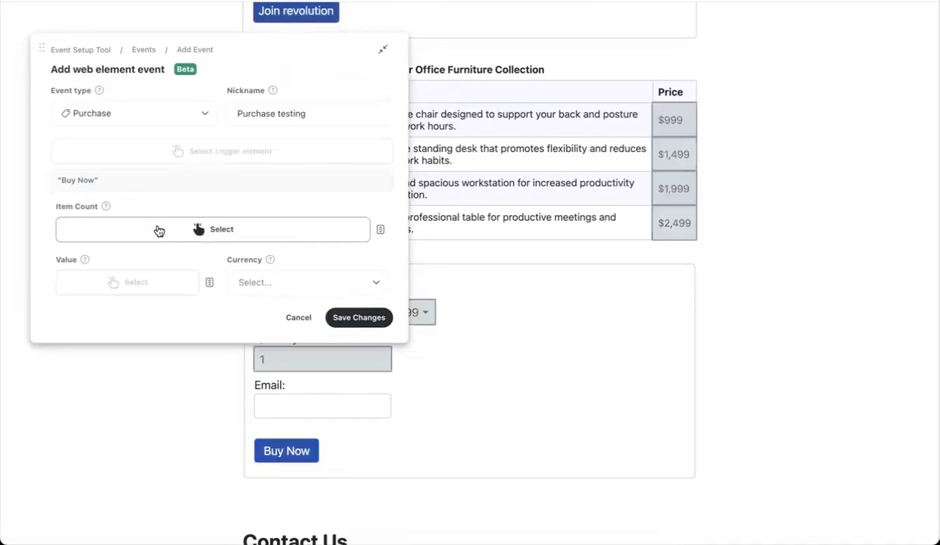
{"action": "scroll", "coordinate": [342, 384], "scroll_direction": "up", "scroll_amount": 1}
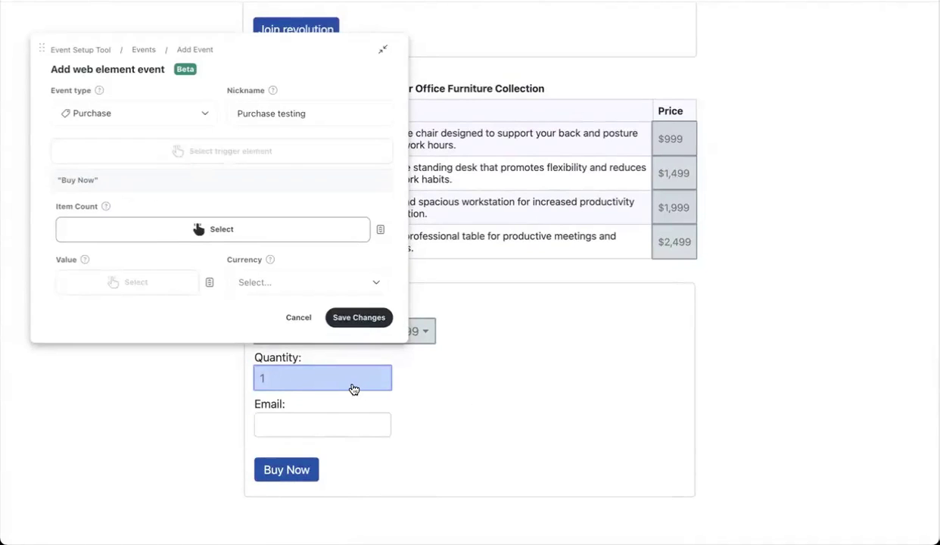
{"action": "left_click", "coordinate": [354, 387]}
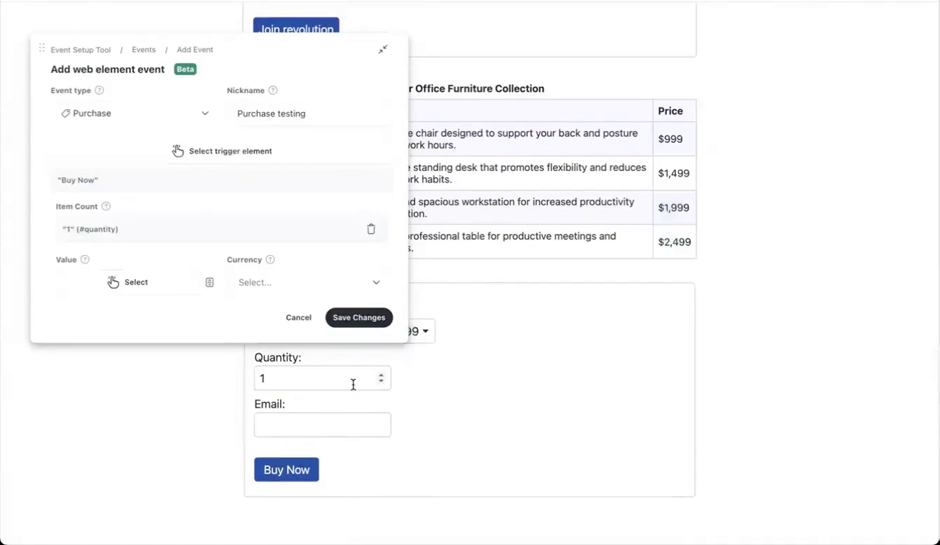
{"action": "left_click", "coordinate": [179, 292]}
{"action": "scroll", "coordinate": [426, 436], "scroll_direction": "up", "scroll_amount": 3}
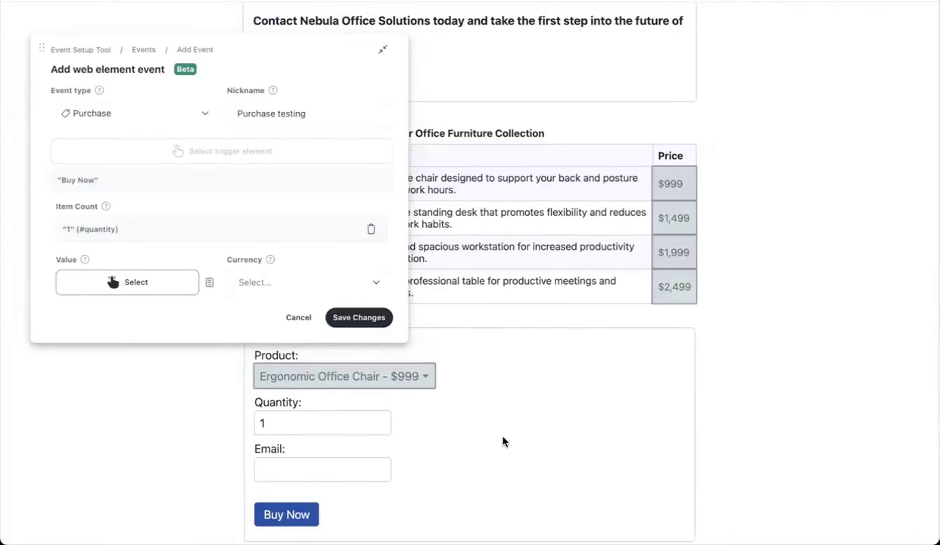
{"action": "left_click", "coordinate": [409, 380]}
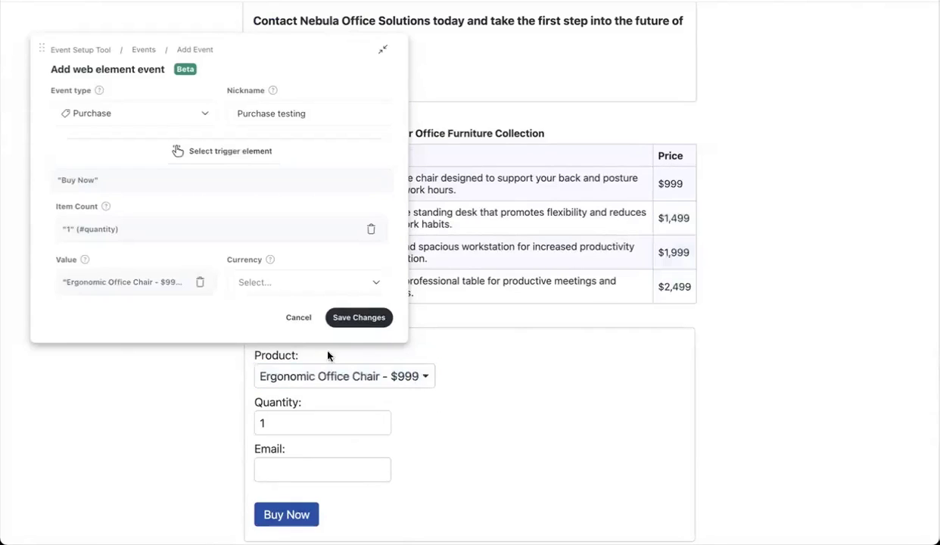
- Set the currency to USD and save the Purchase event
{"action": "left_click", "coordinate": [287, 289]}
{"action": "left_click", "coordinate": [265, 310]}
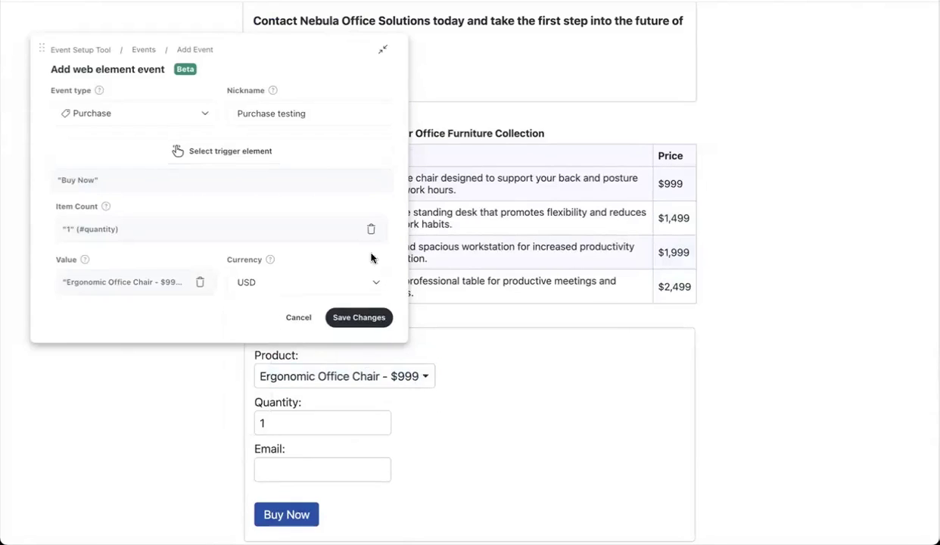
{"action": "left_click", "coordinate": [357, 319]}
{"action": "scroll", "coordinate": [379, 363], "scroll_direction": "up", "scroll_amount": 1}
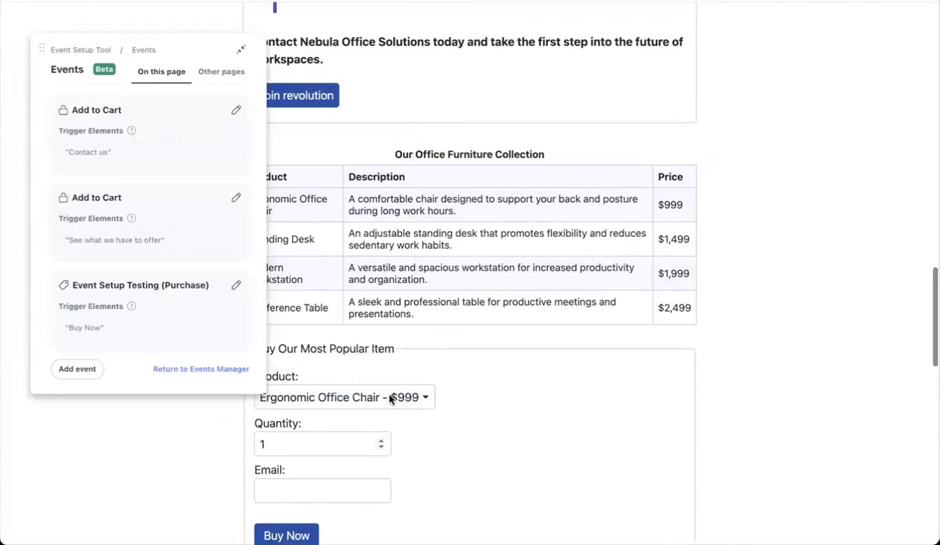
- Add another event that tracks by URL keywords
{"action": "left_click", "coordinate": [79, 370]}
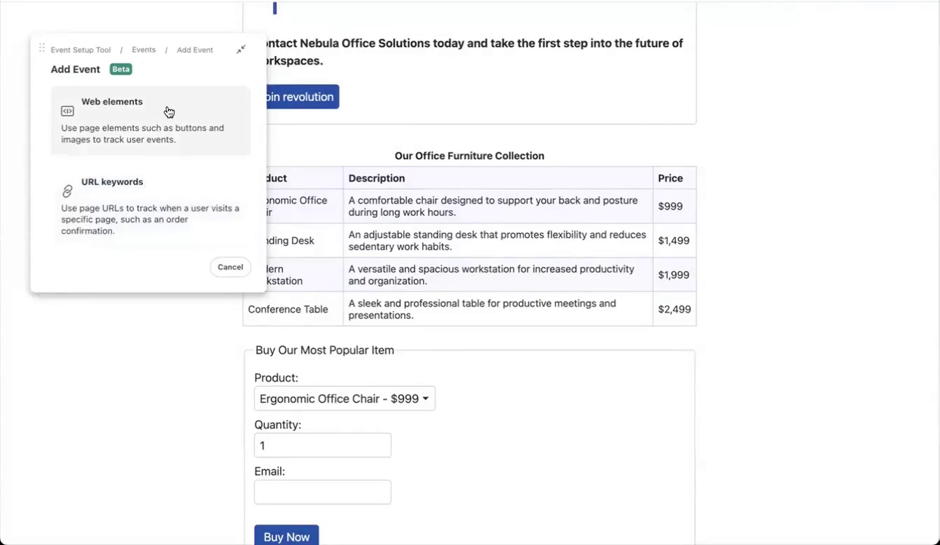
{"action": "left_click", "coordinate": [160, 203]}
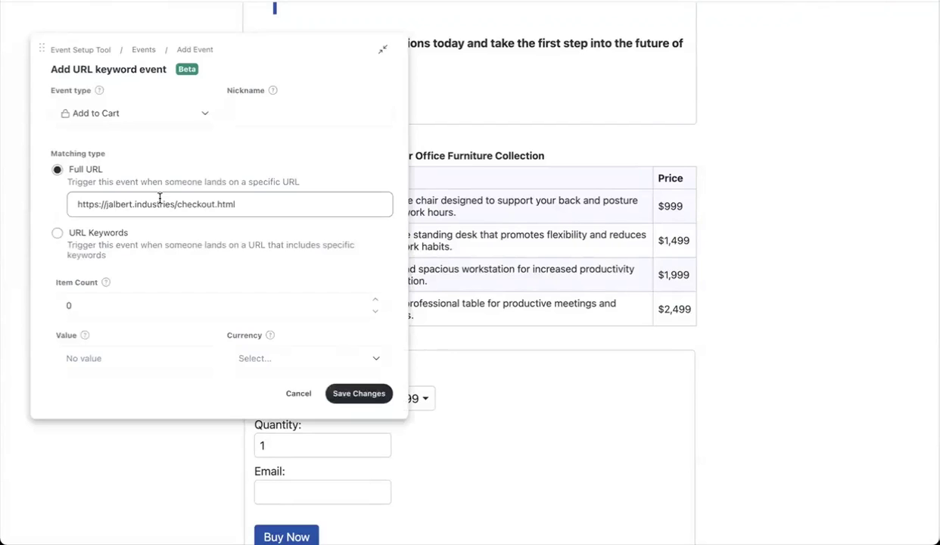
{"action": "scroll", "coordinate": [440, 364], "scroll_direction": "up", "scroll_amount": 10}
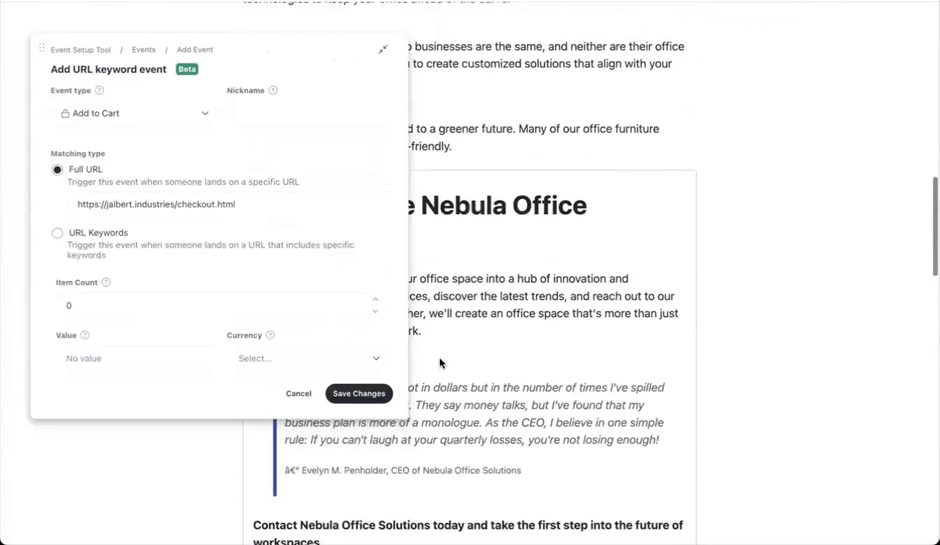
{"action": "scroll", "coordinate": [439, 363], "scroll_direction": "down", "scroll_amount": 4}
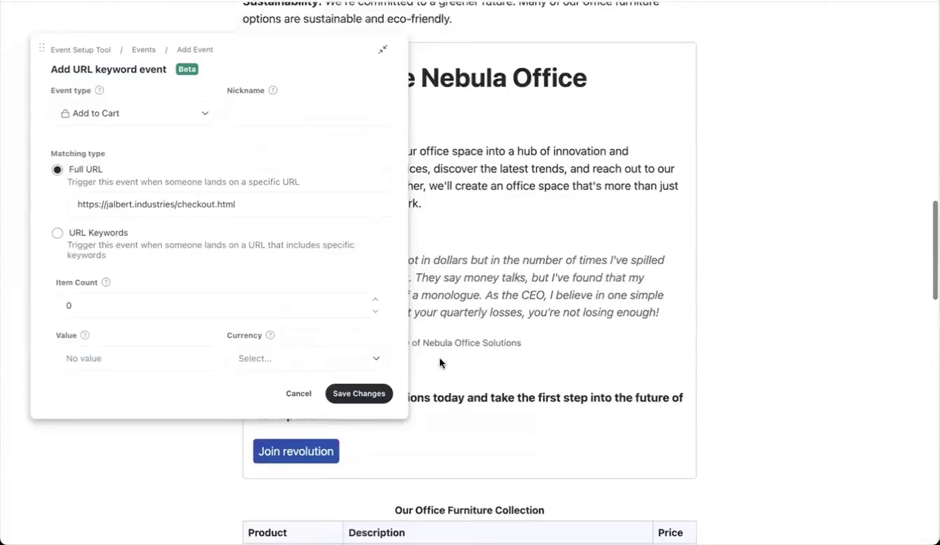
{"action": "scroll", "coordinate": [439, 364], "scroll_direction": "down", "scroll_amount": 2}
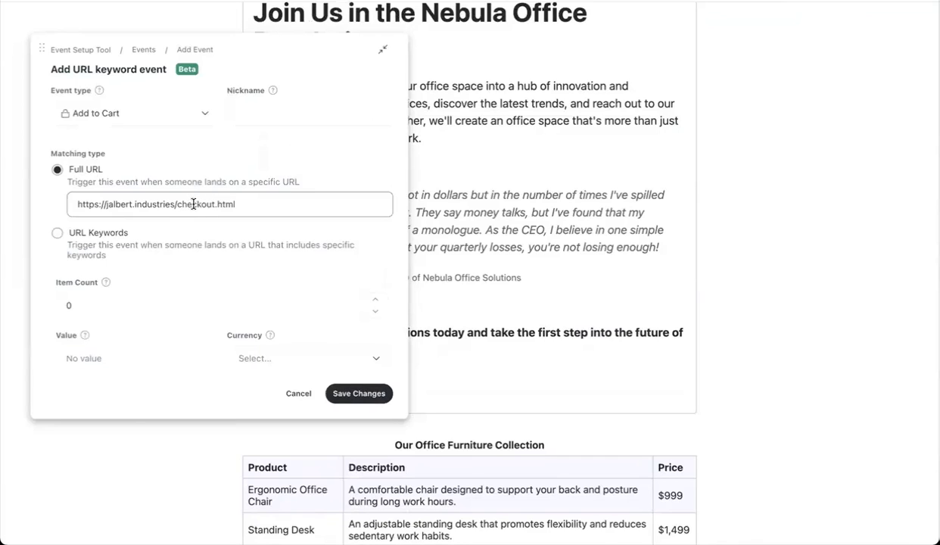
{"action": "left_click_drag", "start_coordinate": [176, 203], "coordinate": [215, 205]}
{"action": "type", "text": "completepayment"}
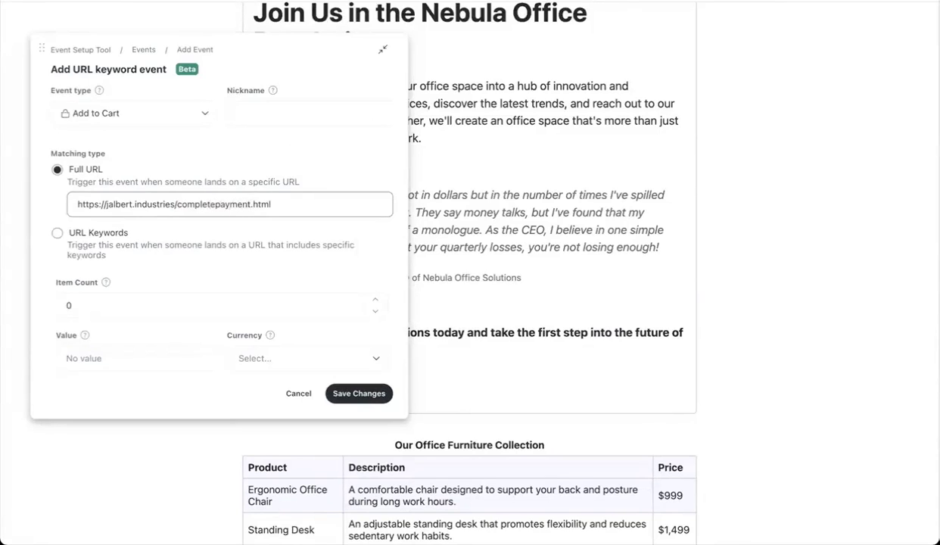
{"action": "left_click_drag", "start_coordinate": [249, 204], "coordinate": [177, 206]}
{"action": "type", "text": "thankyou"}
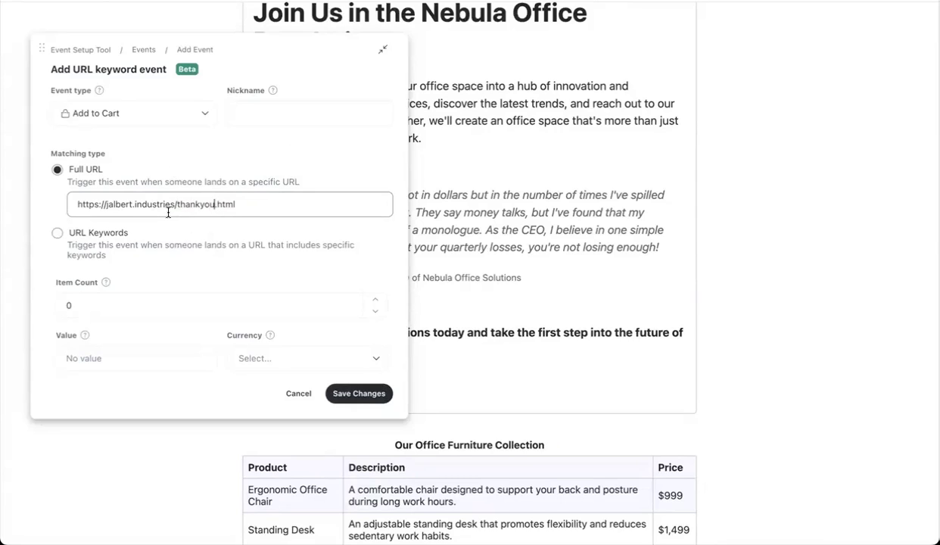
- Change the event type to Purchase and keep matching on the Full URL
{"action": "left_click", "coordinate": [162, 125]}
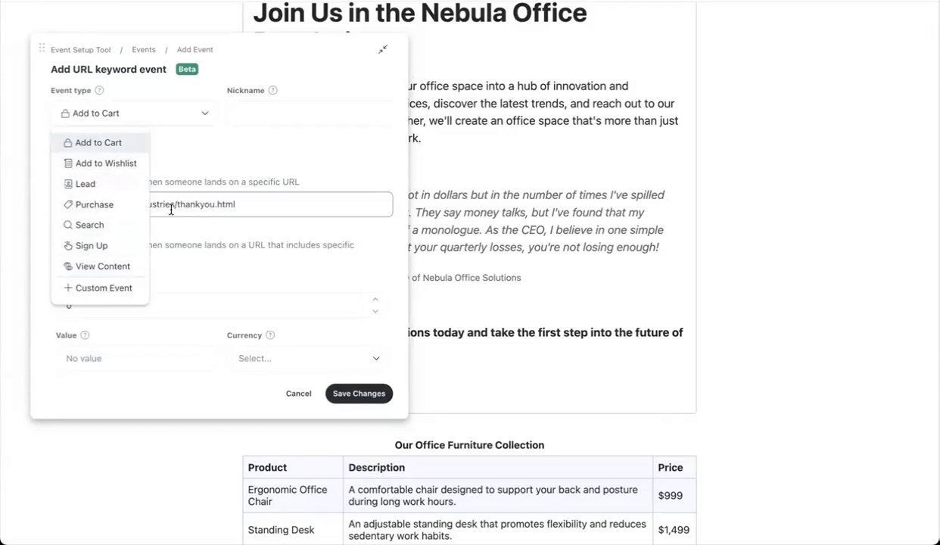
{"action": "left_click", "coordinate": [121, 214]}
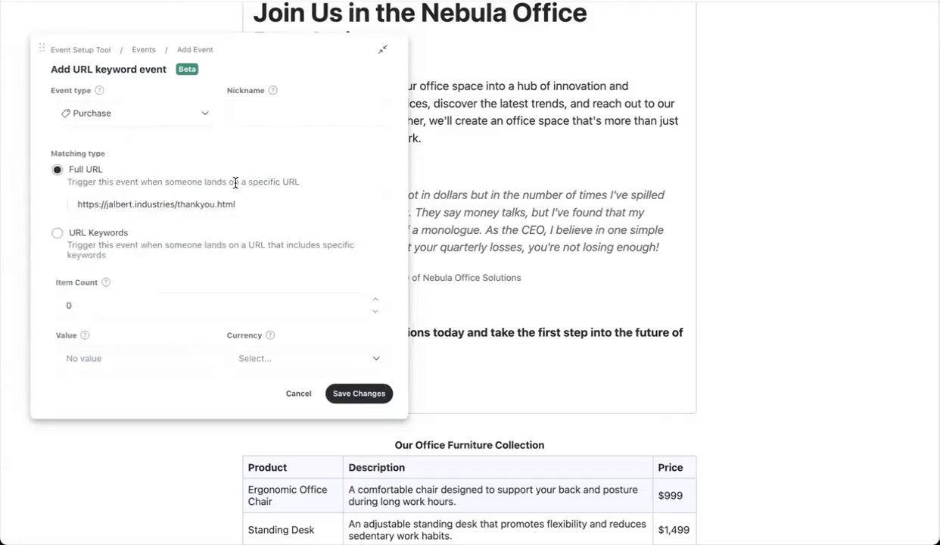
{"action": "left_click", "coordinate": [218, 204]}
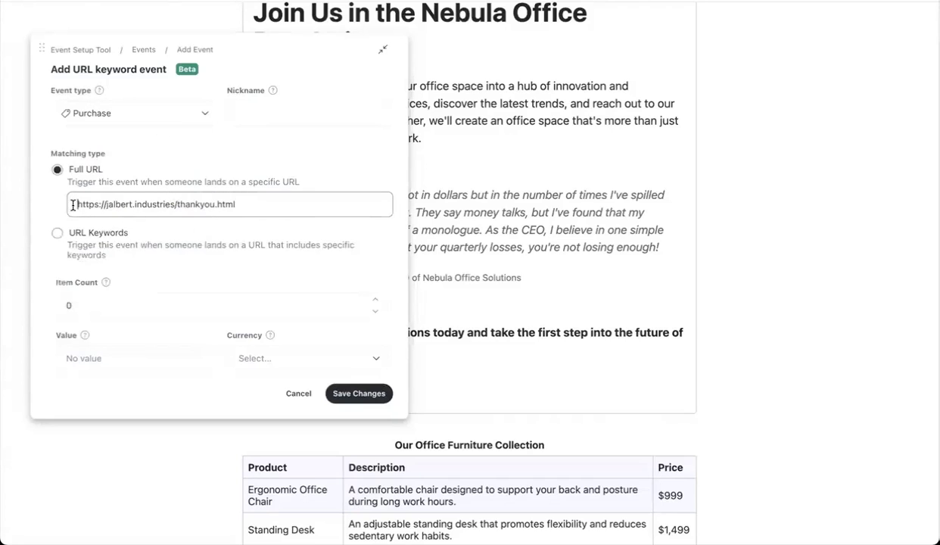
{"action": "left_click_drag", "start_coordinate": [71, 204], "coordinate": [284, 209]}
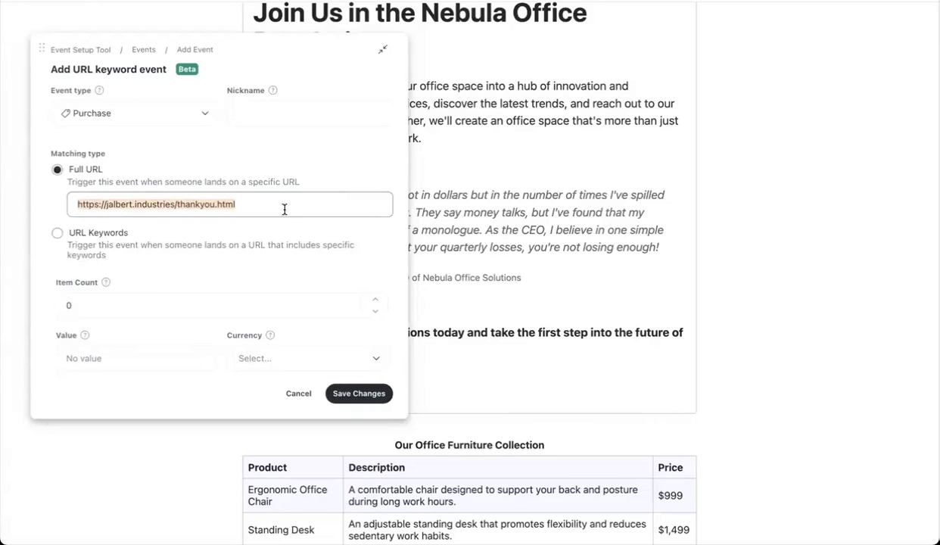
{"action": "left_click", "coordinate": [57, 234]}
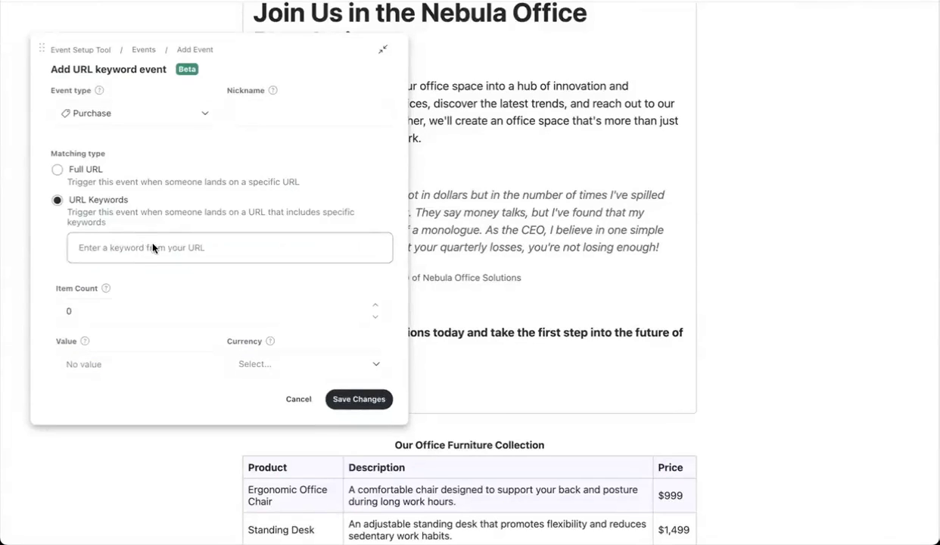
{"action": "left_click", "coordinate": [74, 171]}
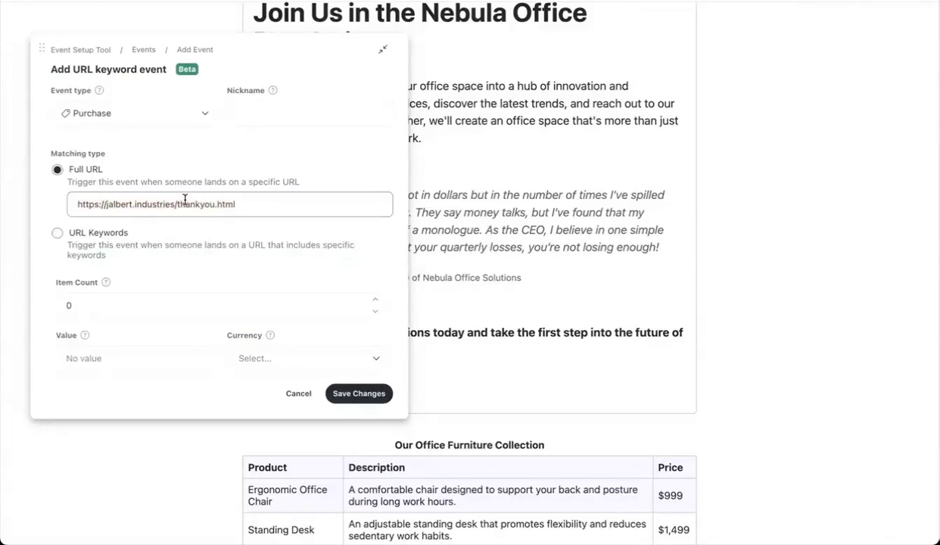
- Try a 'thankyou.ht' URL keyword, then revert matching to the full thankyou.html URL
{"action": "double_click", "coordinate": [193, 204]}
{"action": "key", "text": "ctrl+c"}
{"action": "right_click", "coordinate": [197, 205]}
{"action": "left_click", "coordinate": [218, 310]}
{"action": "left_click", "coordinate": [134, 236]}
{"action": "left_click", "coordinate": [125, 250]}
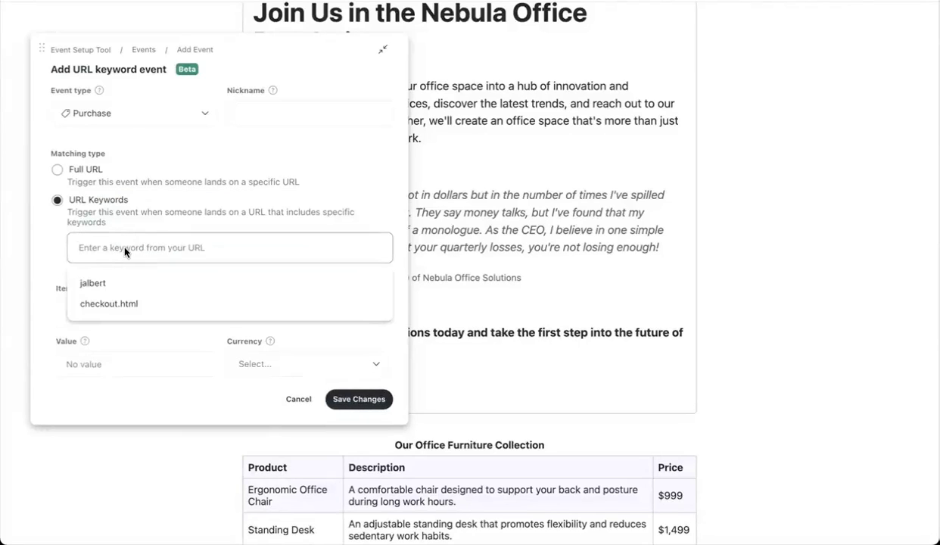
{"action": "key", "text": "ctrl+v"}
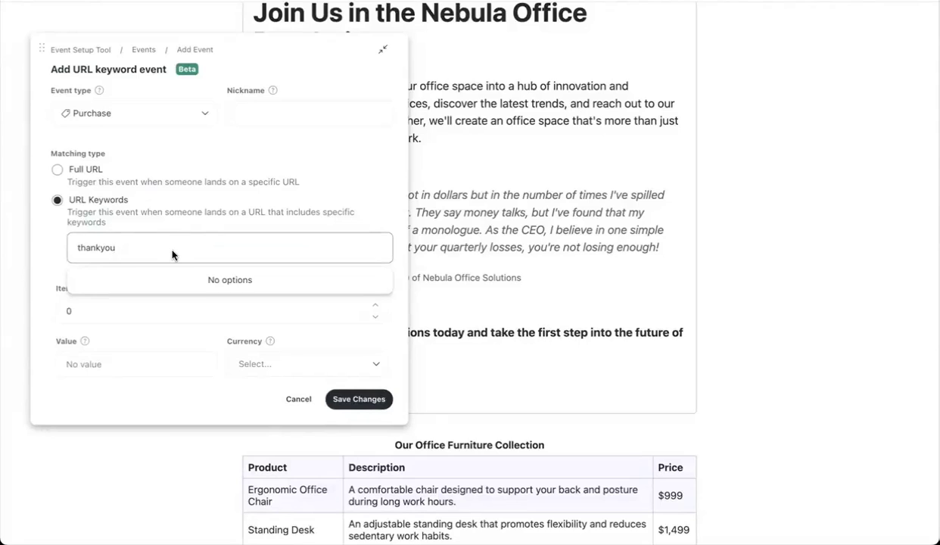
{"action": "type", "text": ".htlm"}
{"action": "left_click", "coordinate": [242, 224]}
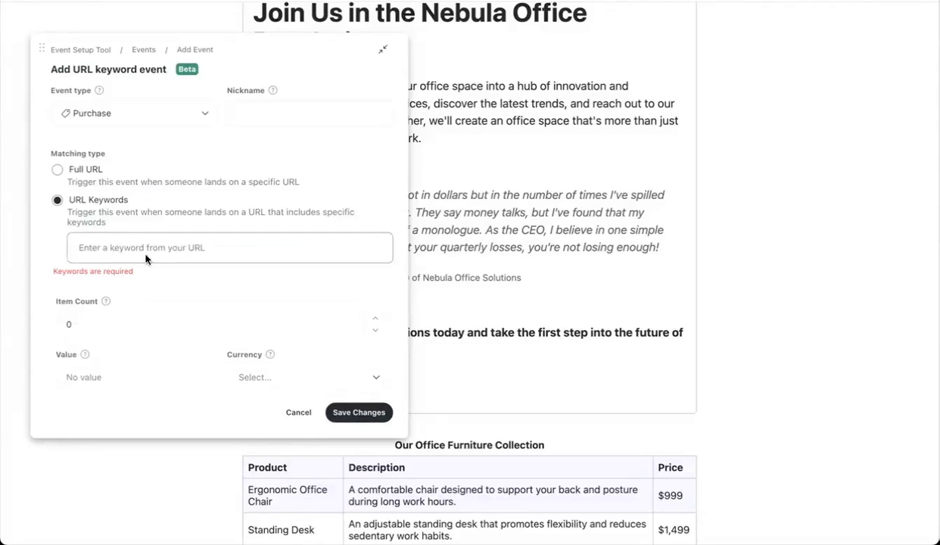
{"action": "left_click", "coordinate": [59, 171]}
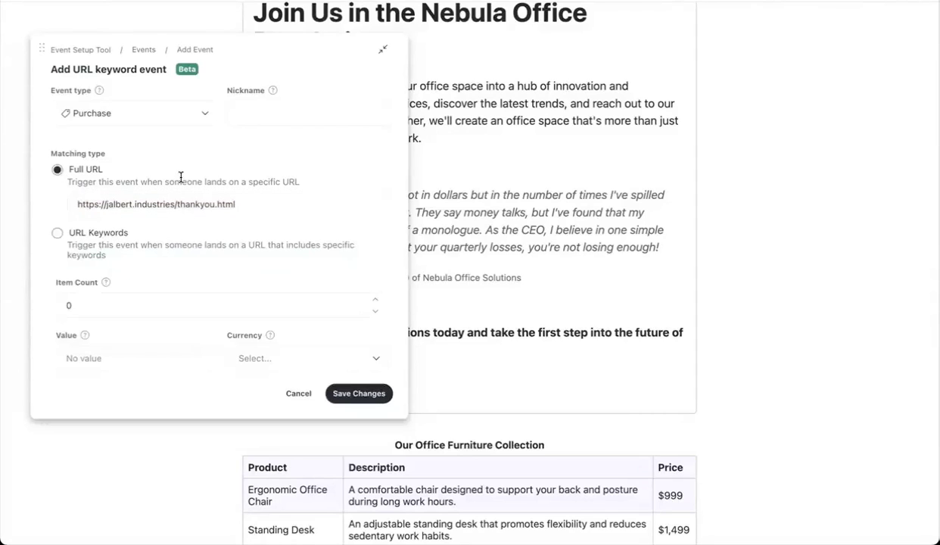
- Set the URL event's item count to 1 and value to 100
{"action": "scroll", "coordinate": [125, 293], "scroll_direction": "down", "scroll_amount": 1}
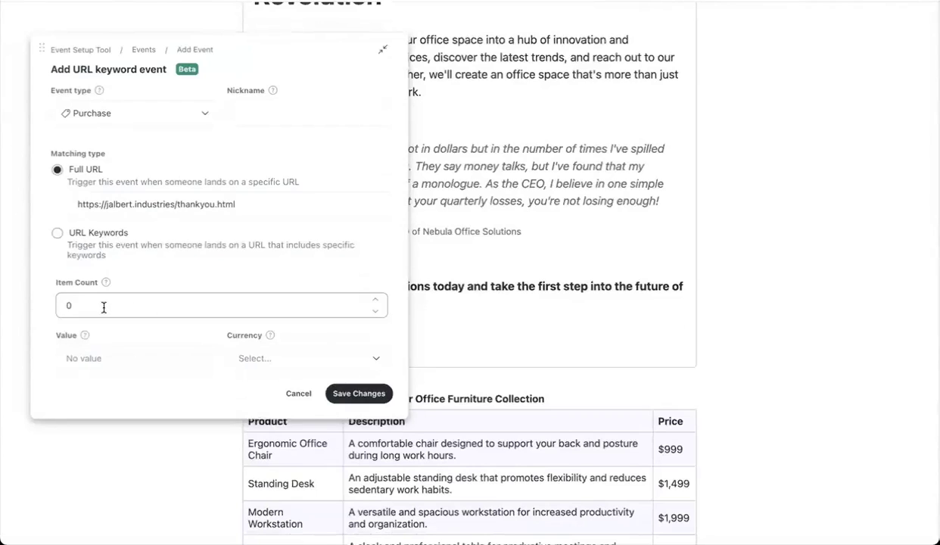
{"action": "left_click", "coordinate": [104, 307]}
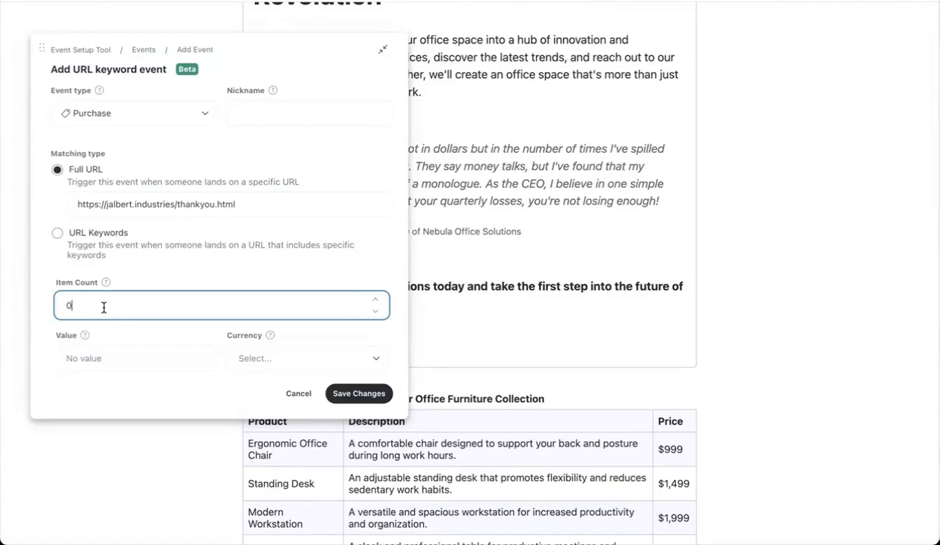
{"action": "key", "text": "BackSpace"}
{"action": "type", "text": "1"}
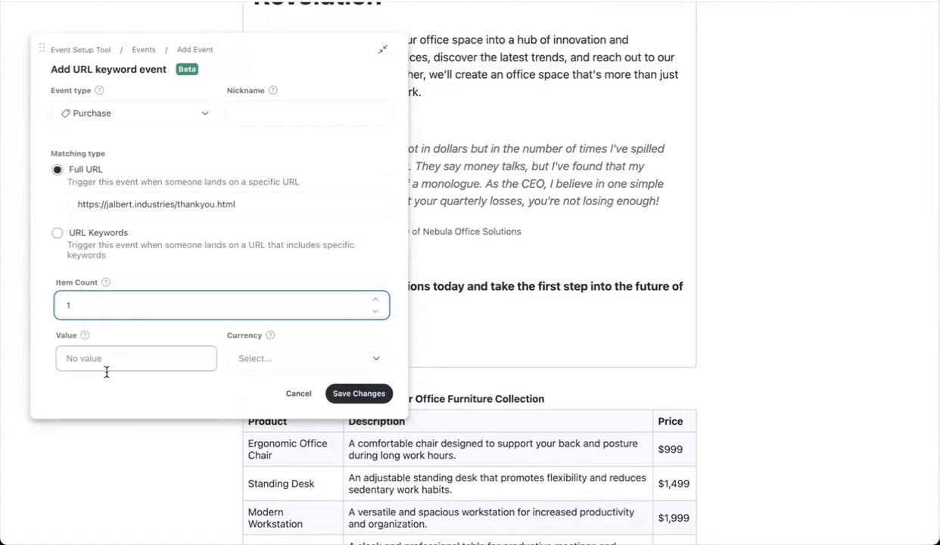
{"action": "left_click", "coordinate": [126, 357]}
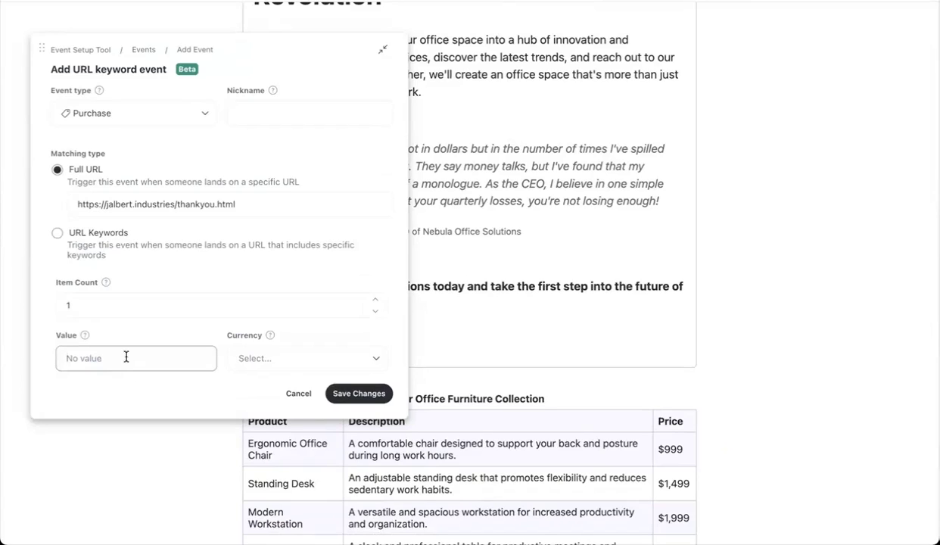
{"action": "type", "text": "1000"}
{"action": "key", "text": "BackSpace"}
- Choose USD currency and save the Purchase URL event
{"action": "left_click", "coordinate": [277, 360]}
{"action": "left_click", "coordinate": [250, 385]}
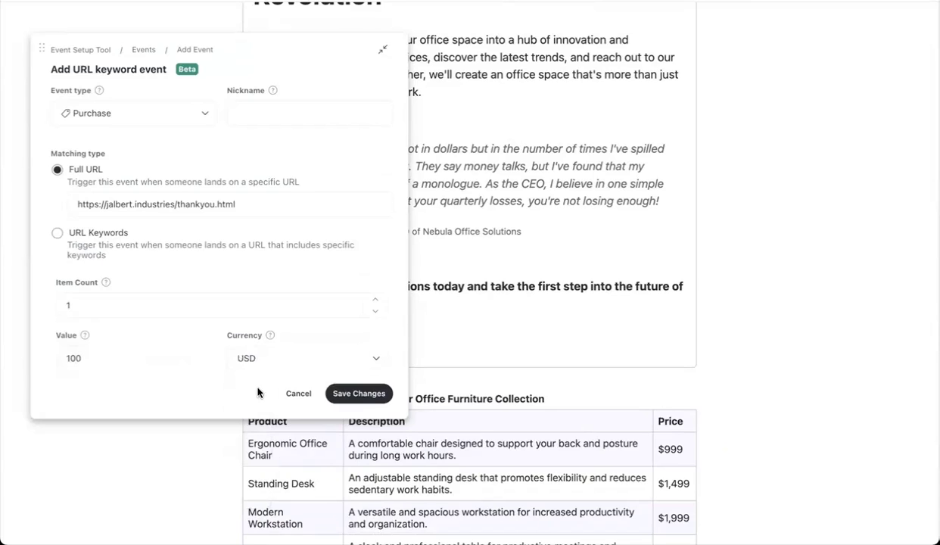
{"action": "left_click", "coordinate": [379, 394]}
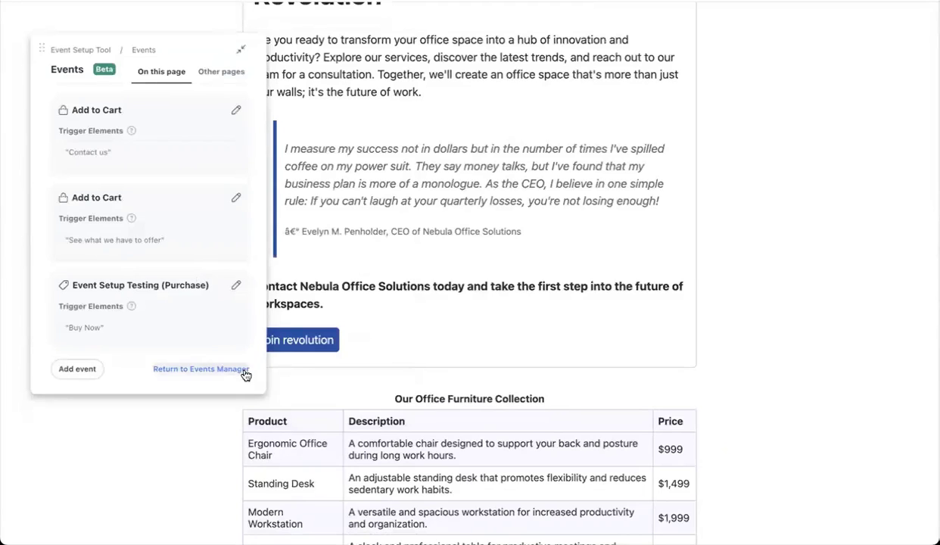
- Return to Events Manager, dismiss the connection error, and review the thankyou.html Purchase event in the list
{"action": "left_click", "coordinate": [239, 369]}
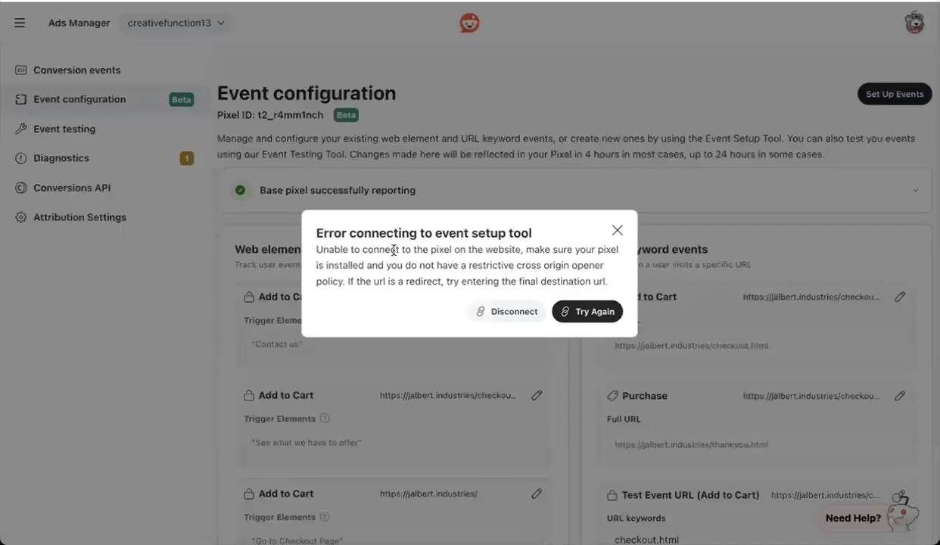
{"action": "left_click", "coordinate": [616, 230]}
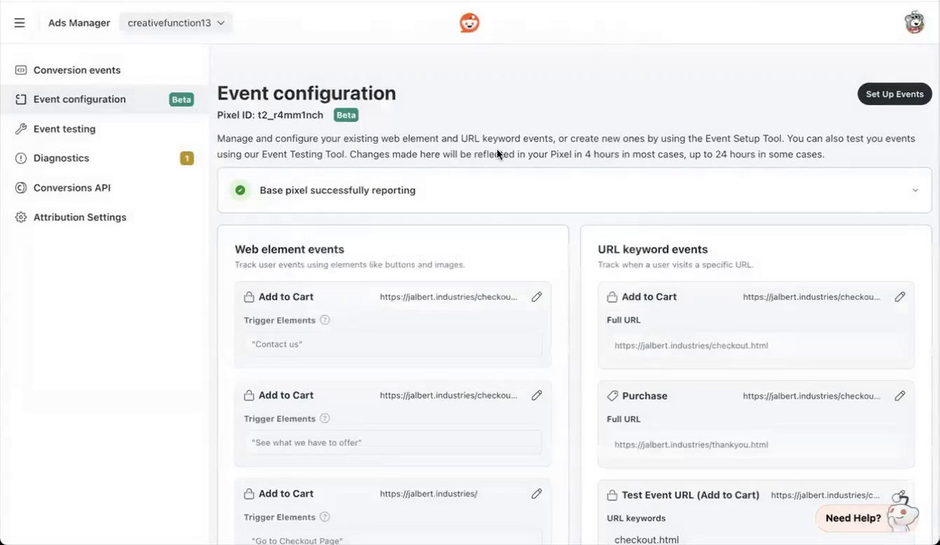
{"action": "scroll", "coordinate": [465, 134], "scroll_direction": "down", "scroll_amount": 2}
{"action": "scroll", "coordinate": [465, 134], "scroll_direction": "down", "scroll_amount": 2}
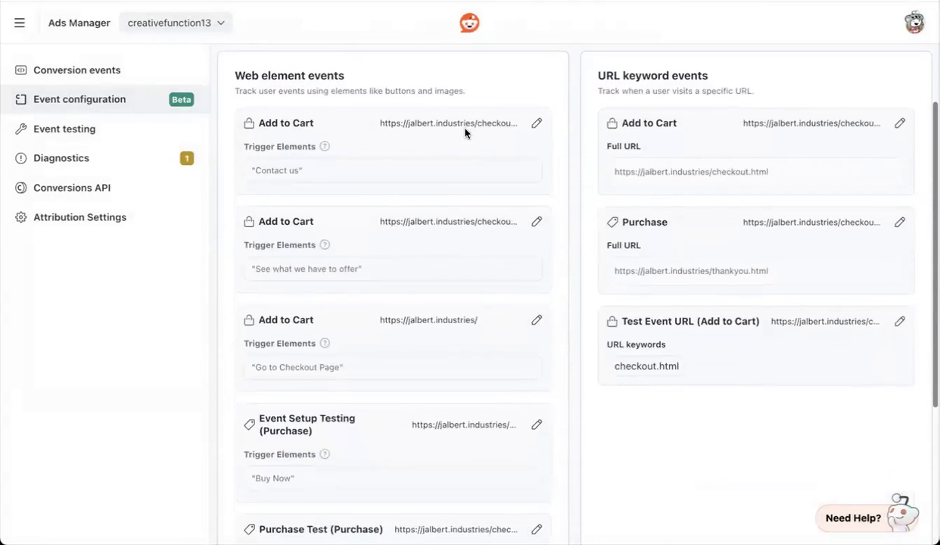
{"action": "scroll", "coordinate": [352, 161], "scroll_direction": "up", "scroll_amount": 1}
{"action": "scroll", "coordinate": [352, 161], "scroll_direction": "down", "scroll_amount": 5}
{"action": "scroll", "coordinate": [401, 369], "scroll_direction": "up", "scroll_amount": 6}
{"action": "scroll", "coordinate": [400, 369], "scroll_direction": "up", "scroll_amount": 3}
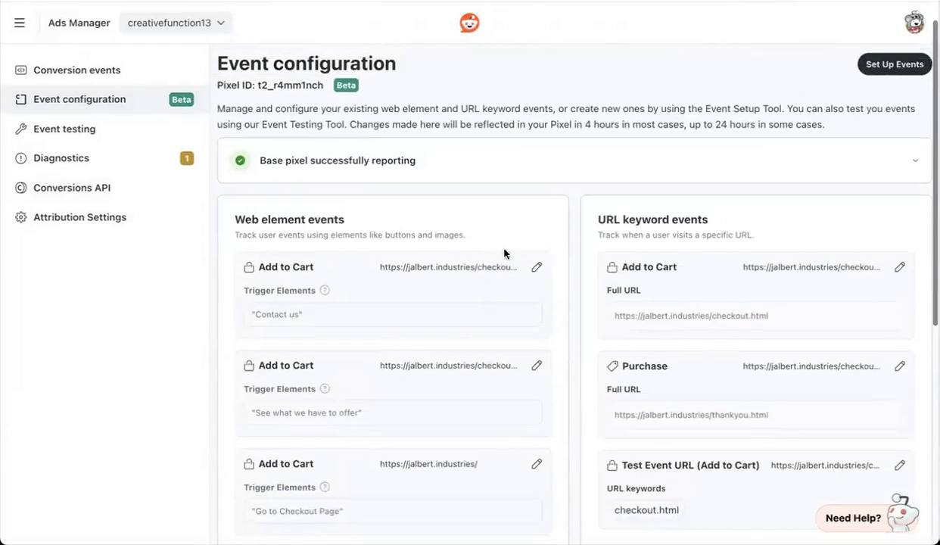
{"action": "left_click", "coordinate": [135, 132]}
{"action": "left_click", "coordinate": [393, 346]}
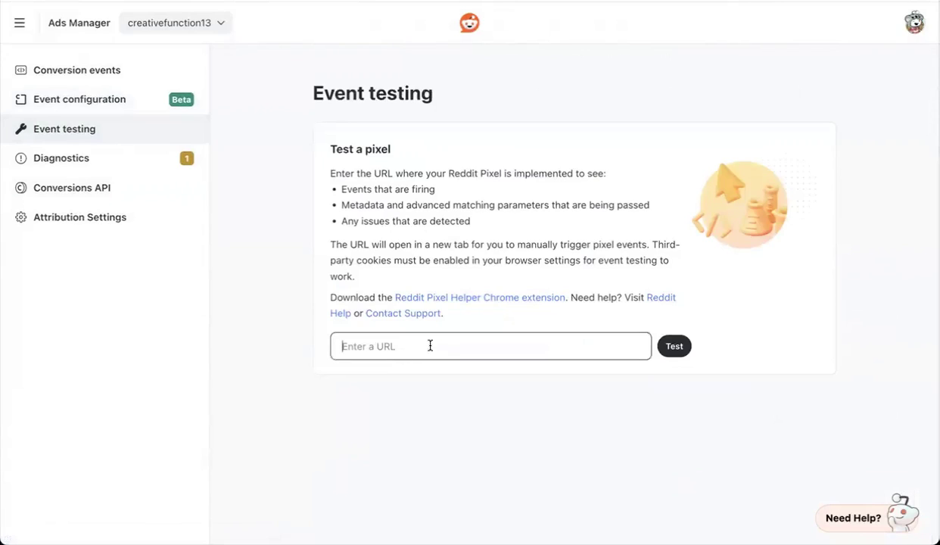
{"action": "type", "text": "thankyou"}
{"action": "key", "text": "ctrl+a"}
{"action": "key", "text": "BackSpace"}
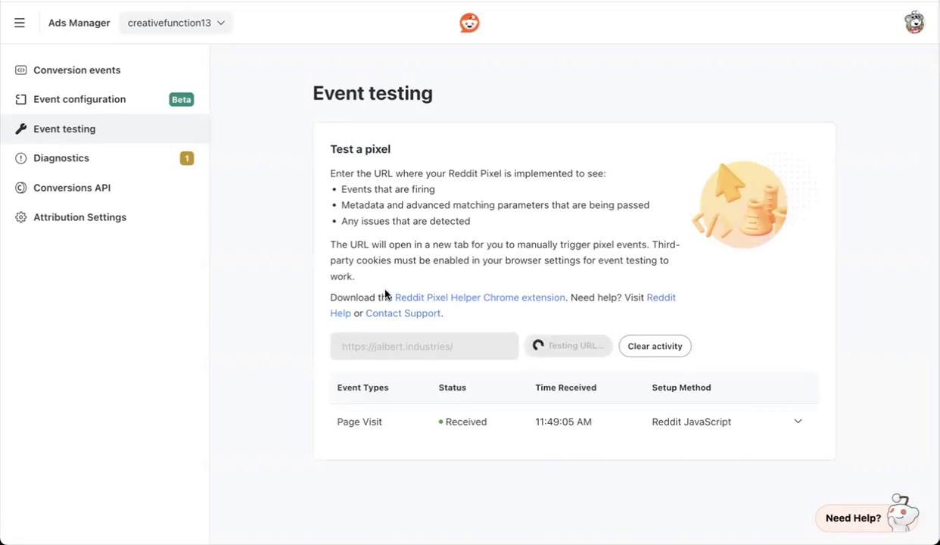
- Expand the received Page Visit event to view its details
{"action": "left_click", "coordinate": [797, 422]}
{"action": "scroll", "coordinate": [568, 409], "scroll_direction": "down", "scroll_amount": 1}
{"action": "scroll", "coordinate": [459, 396], "scroll_direction": "down", "scroll_amount": 1}
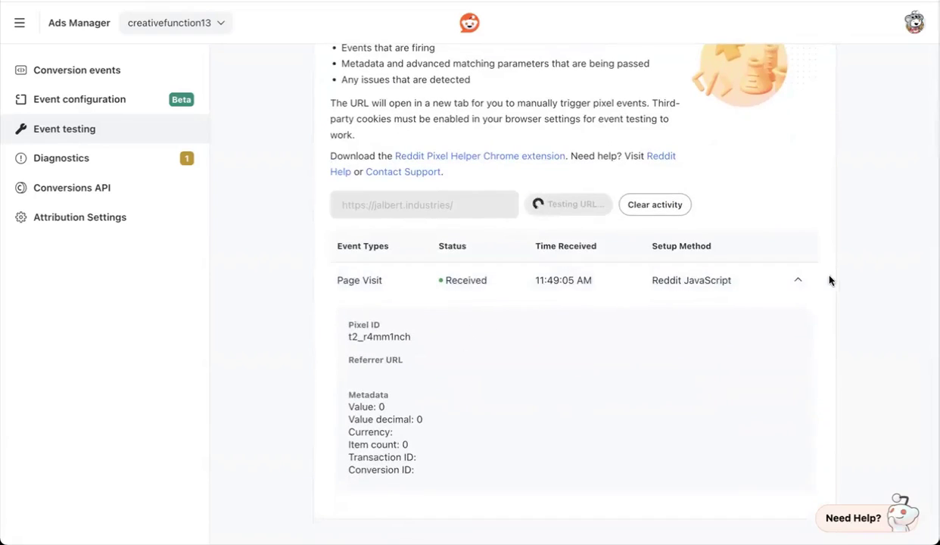
- Collapse the Page Visit details, then inspect the Add To Cart missing-currency-value issue in Diagnostics
{"action": "left_click", "coordinate": [798, 280]}
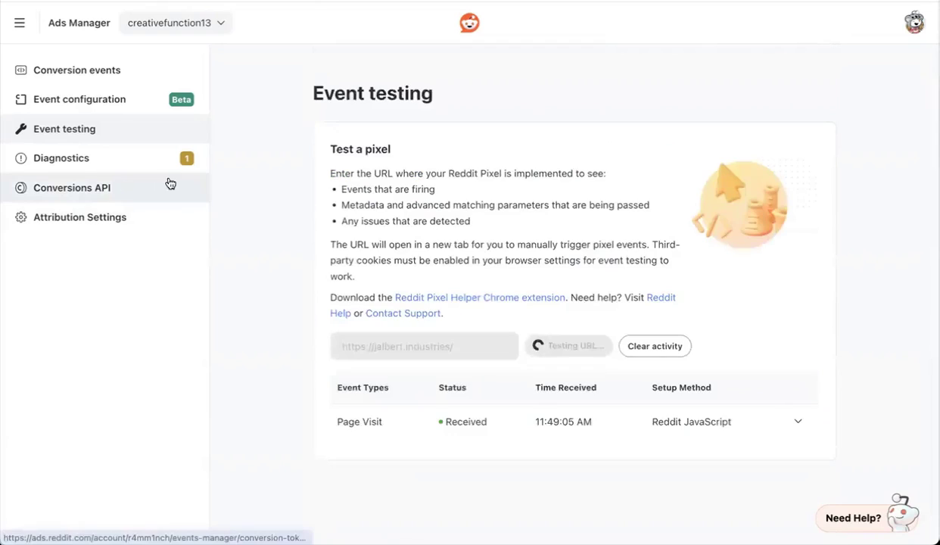
{"action": "left_click", "coordinate": [114, 173]}
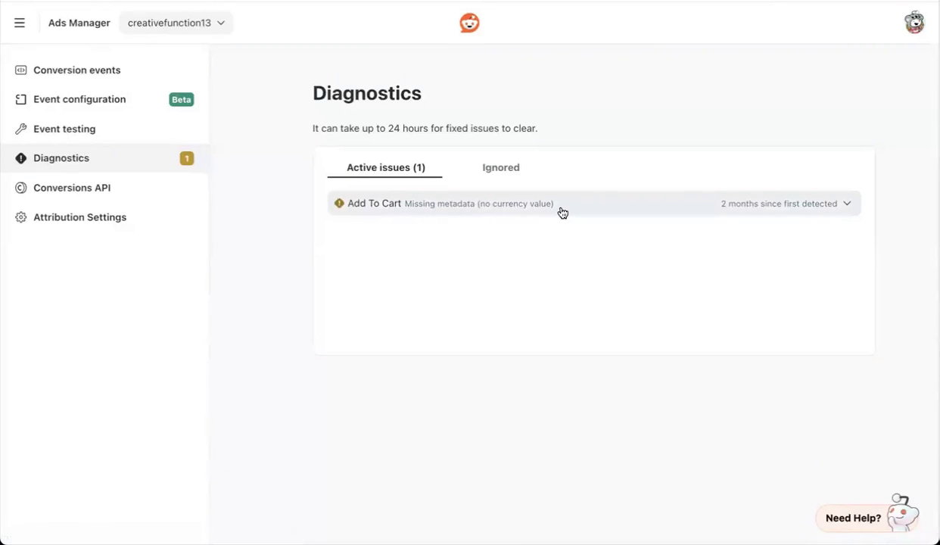
{"action": "left_click", "coordinate": [847, 204]}
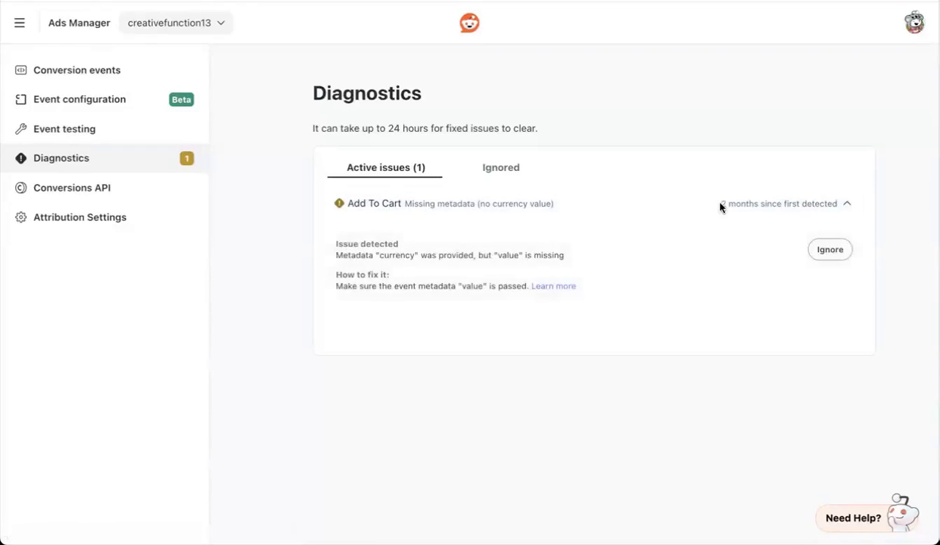
{"action": "left_click", "coordinate": [851, 206]}
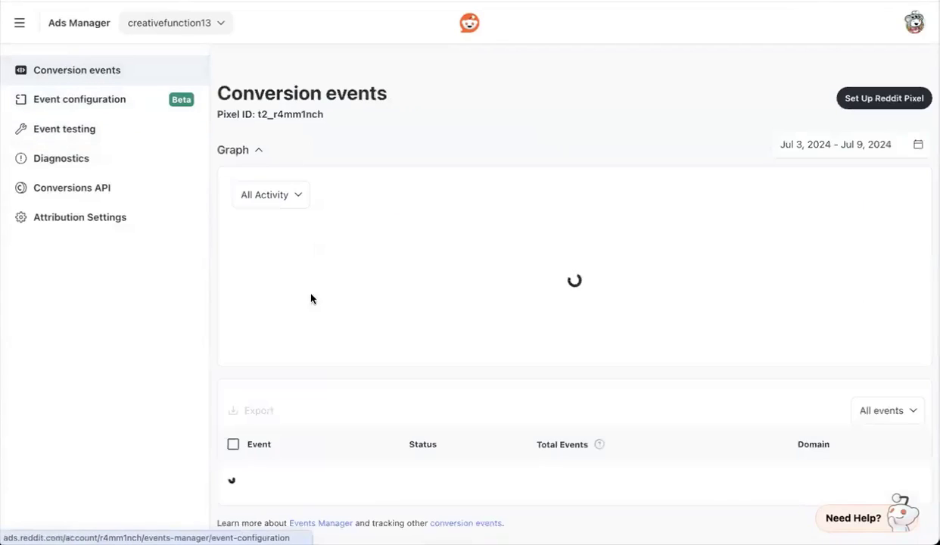